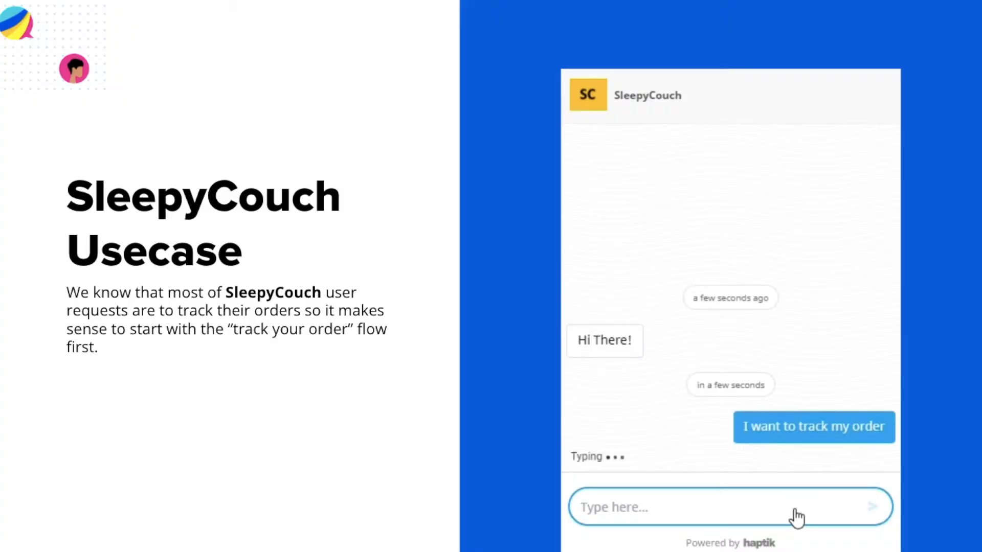
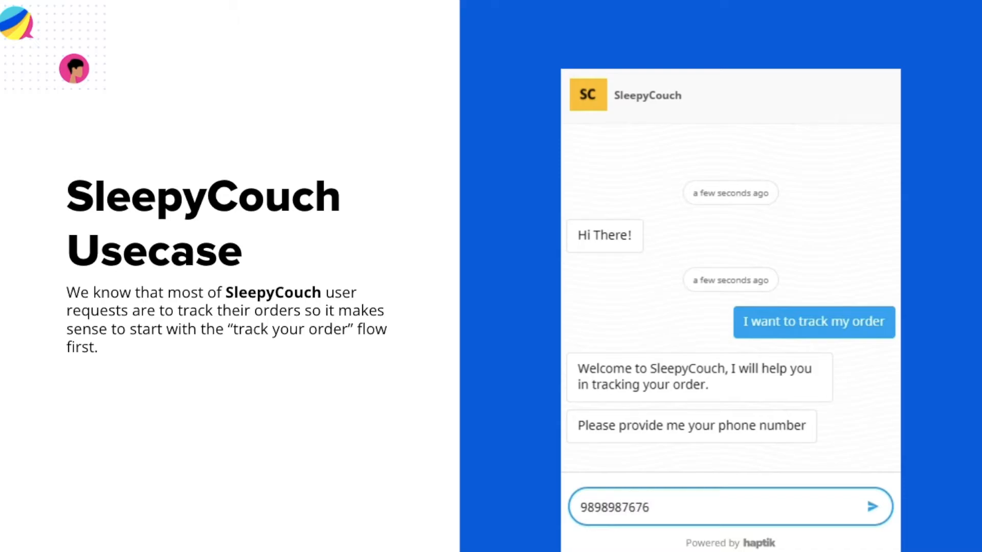
- Send the bot the phone number and order ID 1234, decline order changes, and reply 'Thanks!'
{"action": "key", "text": "Return"}
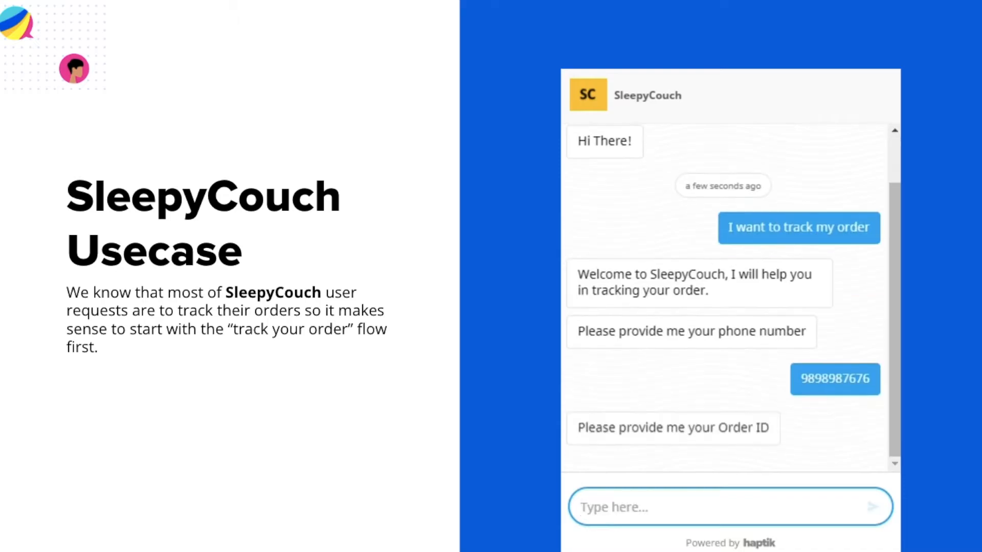
{"action": "type", "text": "1234"}
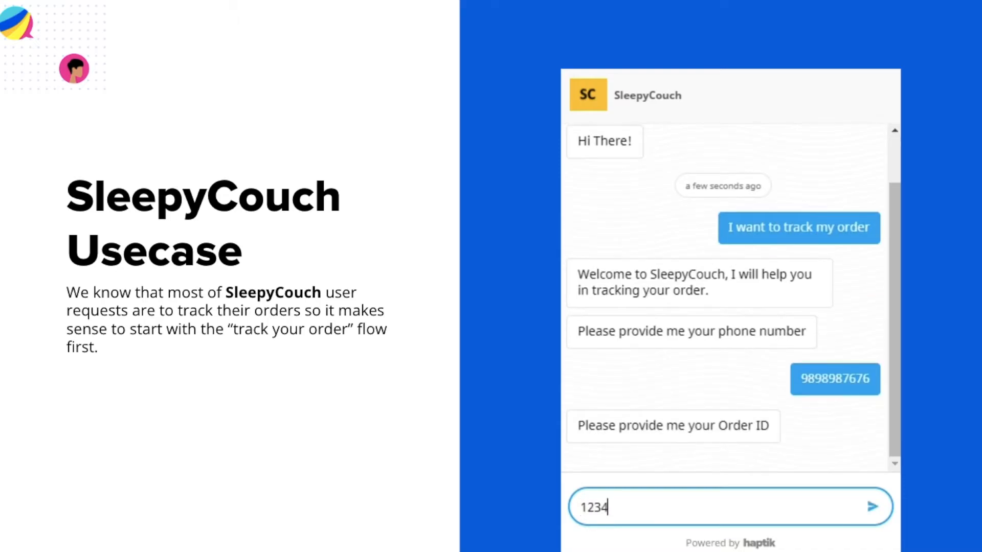
{"action": "key", "text": "Return"}
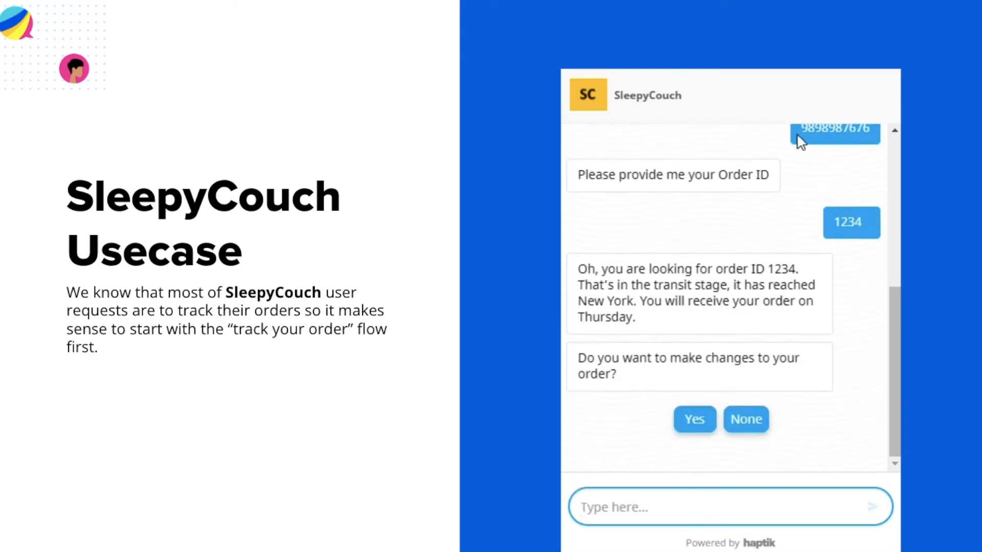
{"action": "left_click", "coordinate": [756, 422]}
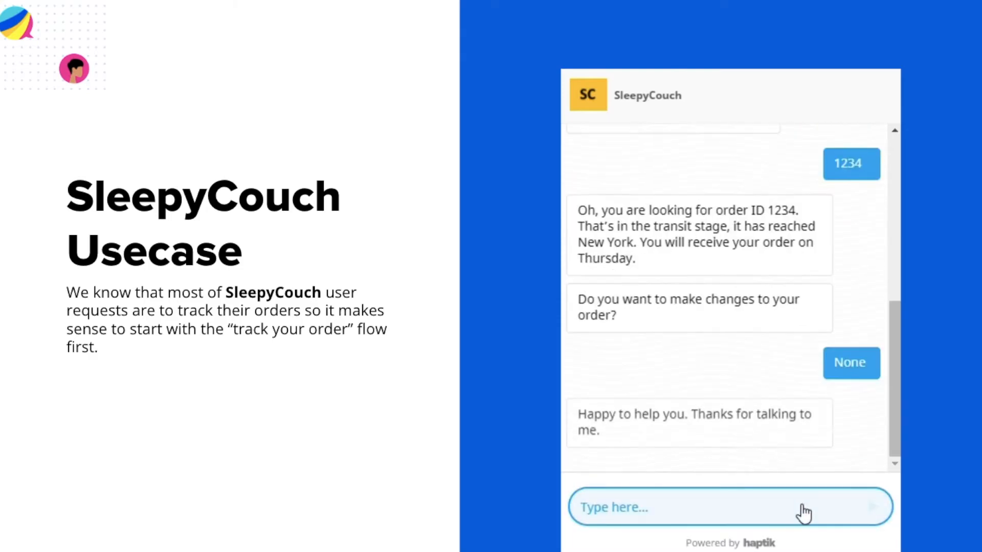
{"action": "type", "text": "Thank"}
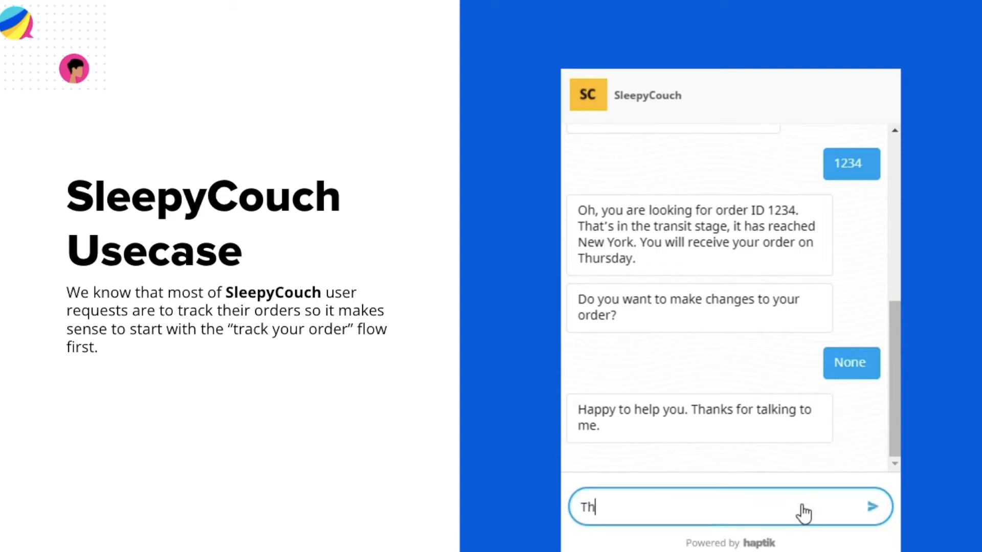
{"action": "type", "text": "s!"}
{"action": "key", "text": "Return"}
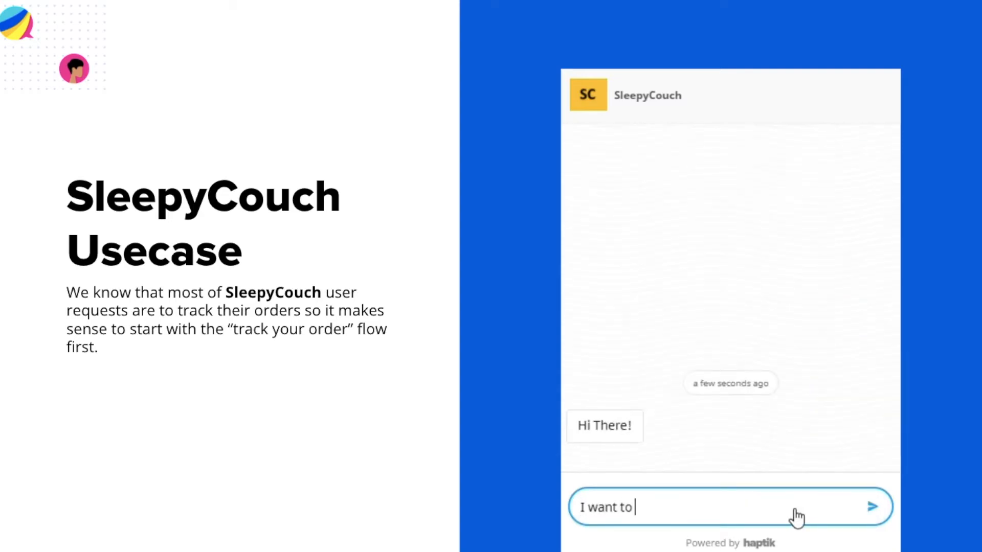
- Rerun the chat: 'track my order', phone number, order ID 1234, decline changes, then 'Thanks!'
{"action": "type", "text": "track my order"}
{"action": "key", "text": "Return"}
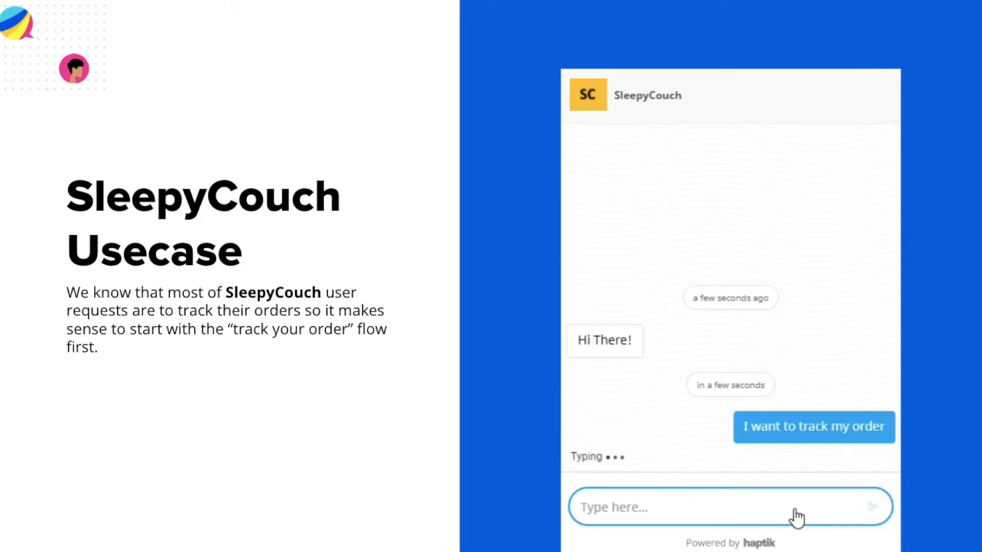
{"action": "key", "text": "Return"}
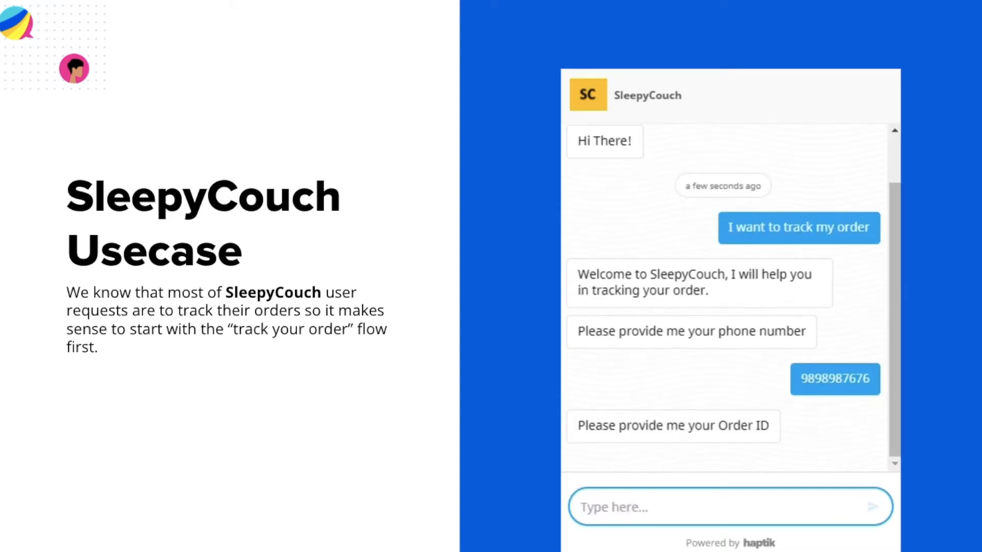
{"action": "type", "text": "1234"}
{"action": "key", "text": "Return"}
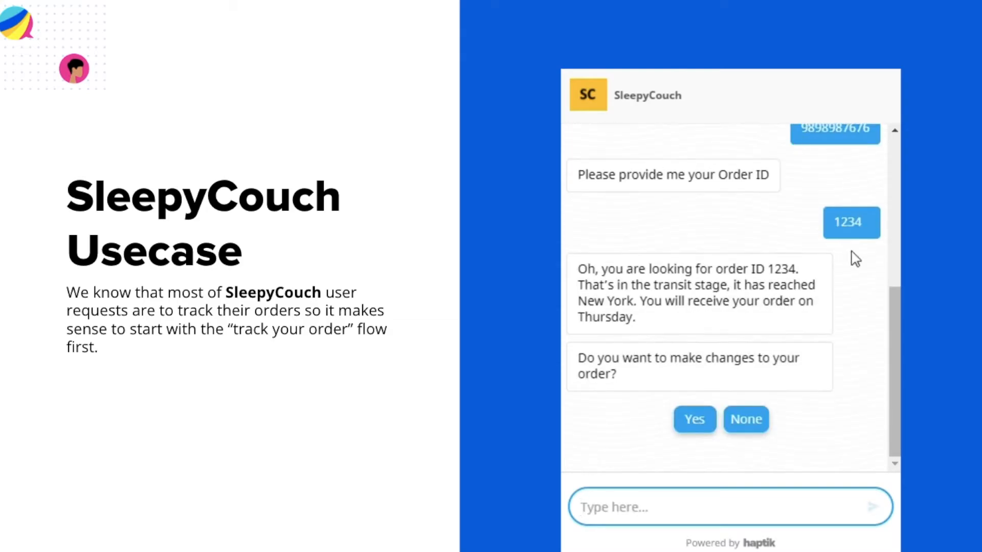
{"action": "left_click", "coordinate": [753, 420]}
{"action": "left_click", "coordinate": [802, 513]}
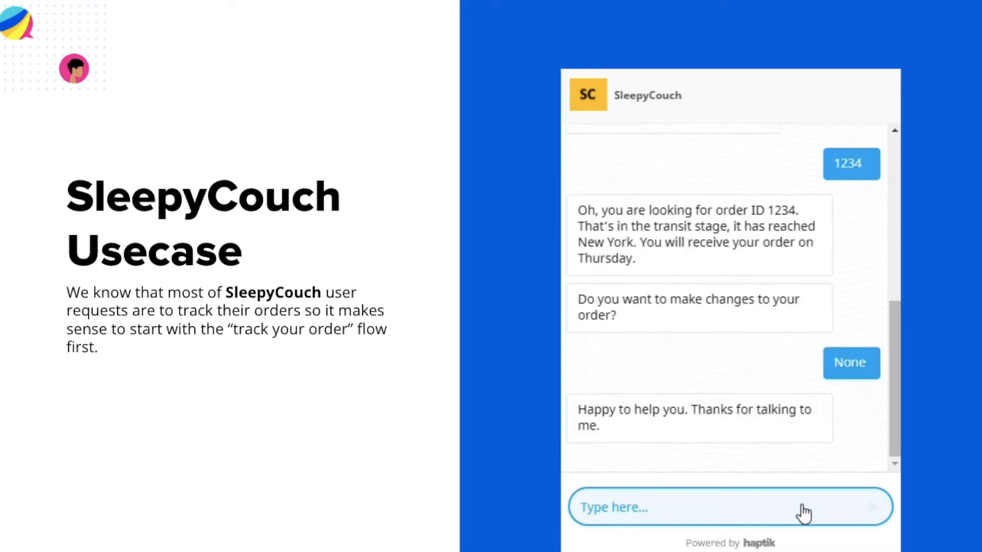
{"action": "type", "text": "Thank"}
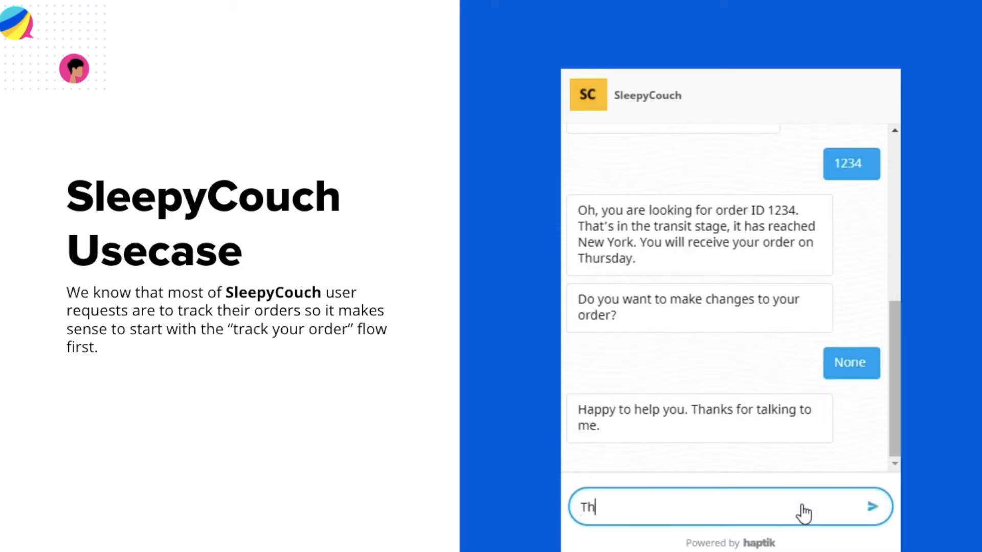
{"action": "type", "text": "s!"}
{"action": "key", "text": "Return"}
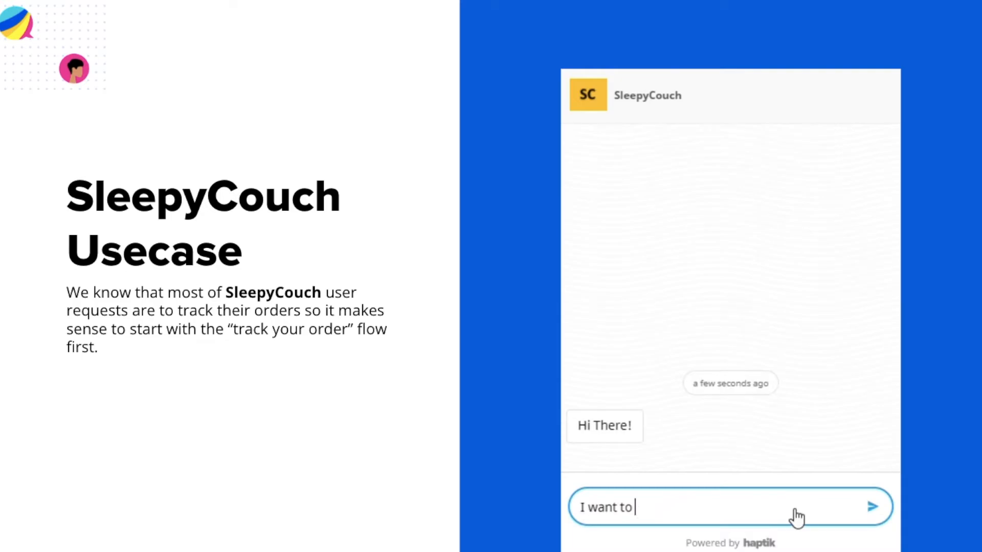
- Fill the sign-up form with first name, last name, work e-mail and password, and accept the terms
{"action": "type", "text": "tra"}
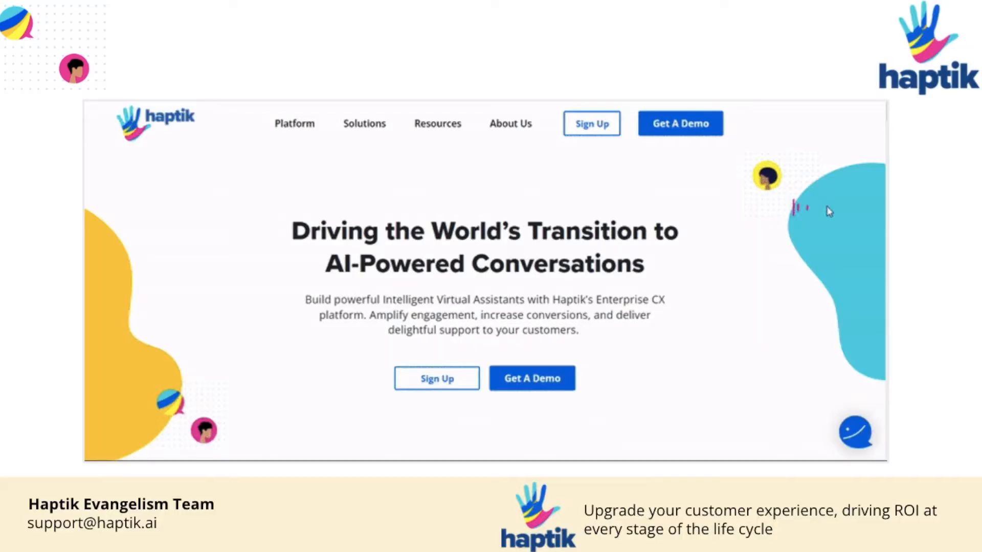
{"action": "left_click", "coordinate": [592, 123]}
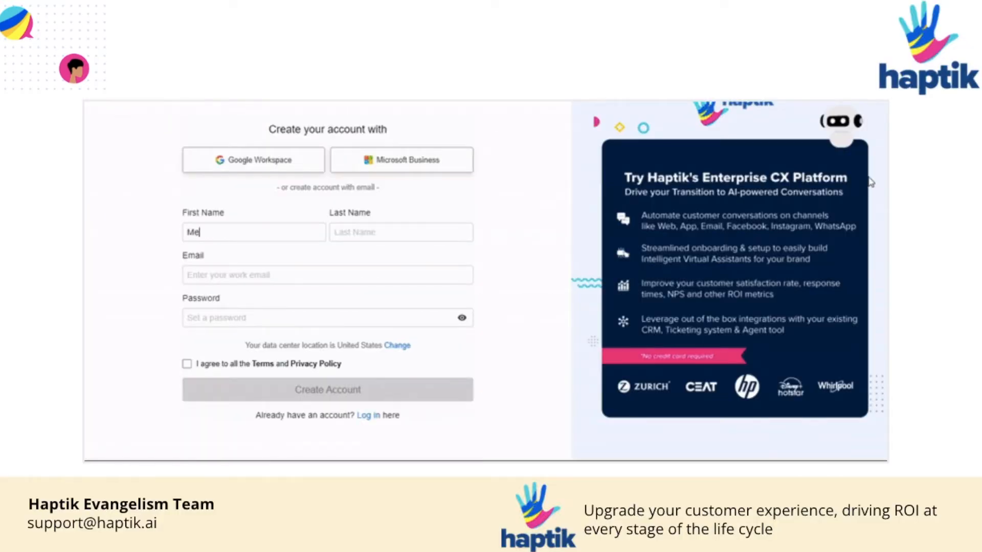
{"action": "key", "text": "Tab"}
{"action": "type", "text": "medha"}
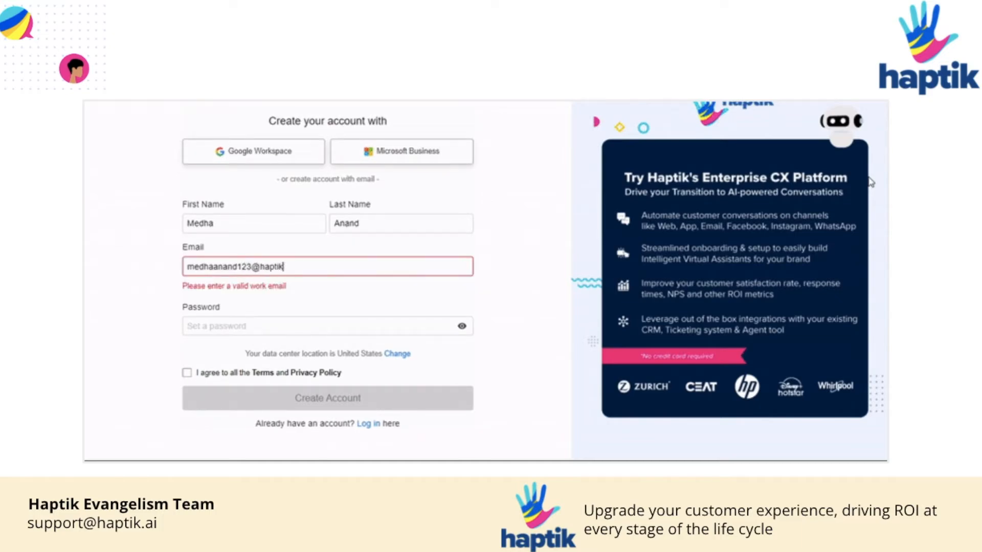
{"action": "key", "text": "Tab"}
{"action": "type", "text": "me"}
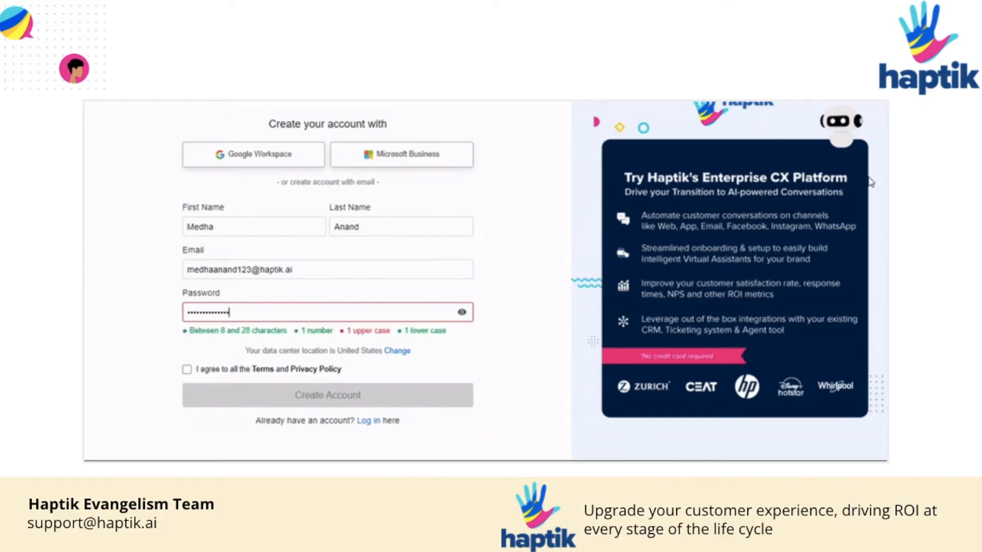
{"action": "type", "text": "M"}
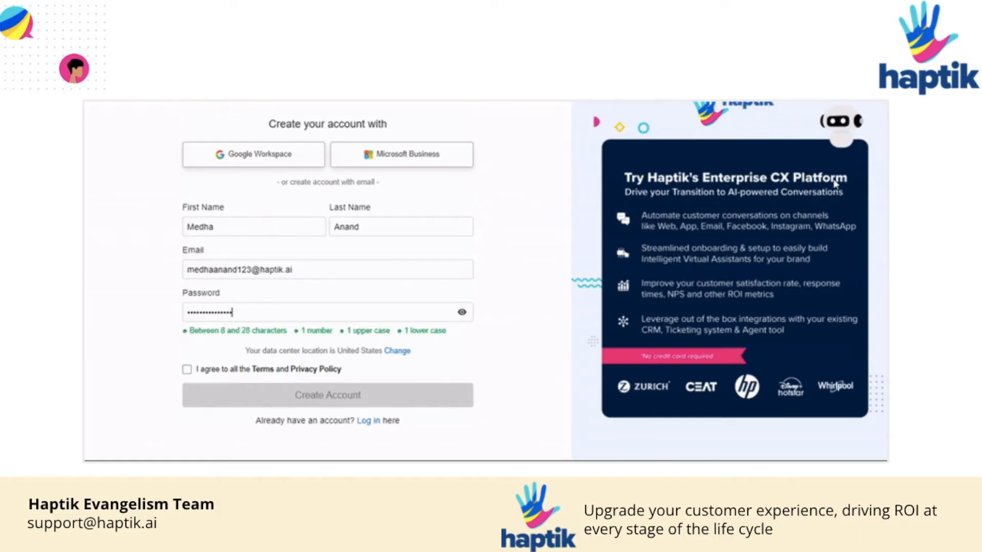
{"action": "left_click", "coordinate": [209, 372]}
{"action": "left_click", "coordinate": [187, 362]}
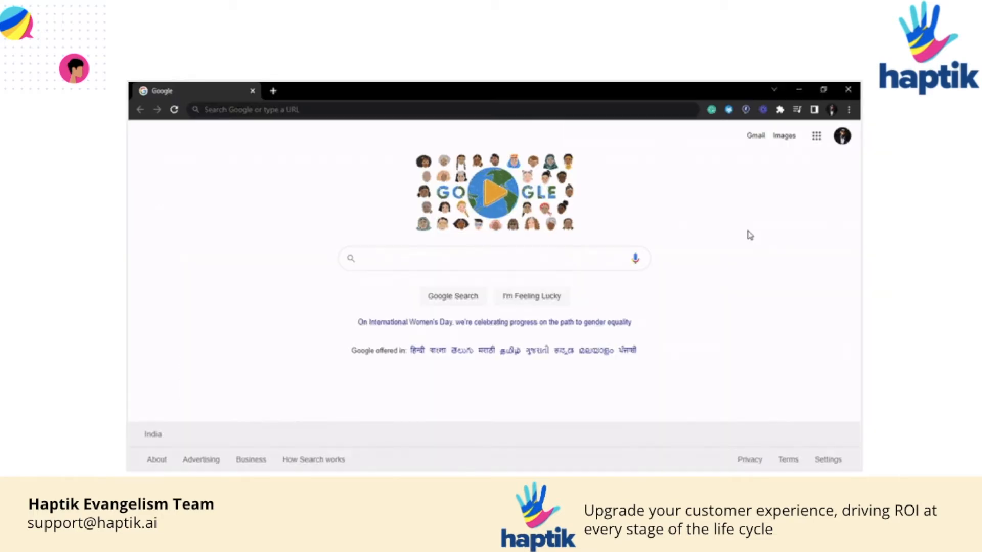
- Load docs.haptik.ai and open the Getting Started guides in the Knowledge Base
{"action": "left_click", "coordinate": [382, 110]}
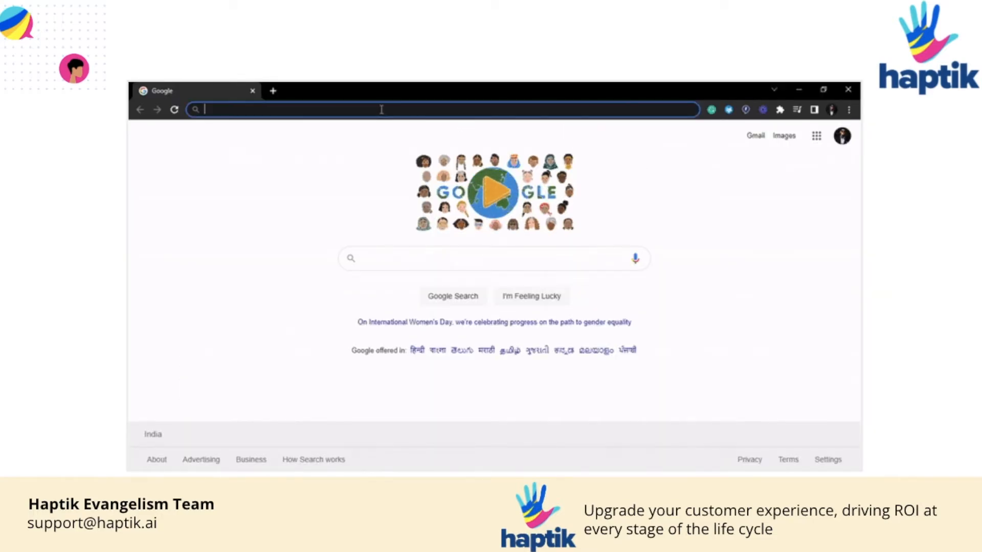
{"action": "type", "text": "https://docs.haptik.ai/"}
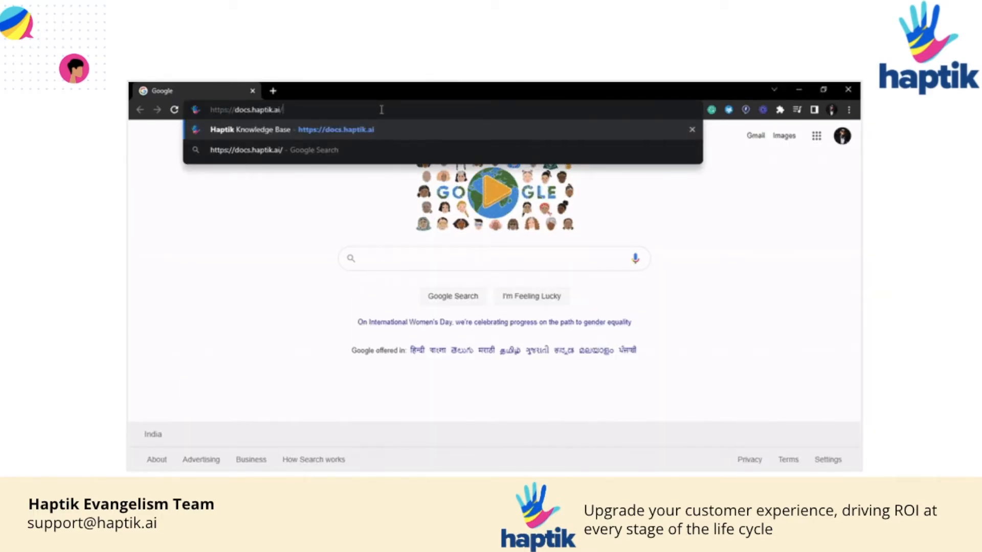
{"action": "key", "text": "Return"}
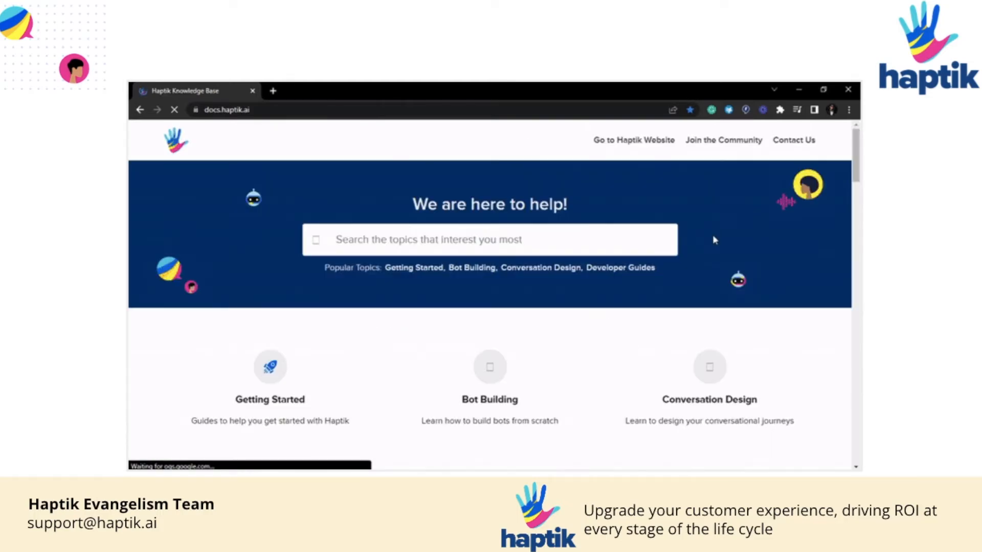
{"action": "scroll", "coordinate": [699, 271], "scroll_direction": "down", "scroll_amount": 1}
{"action": "scroll", "coordinate": [699, 272], "scroll_direction": "down", "scroll_amount": 3}
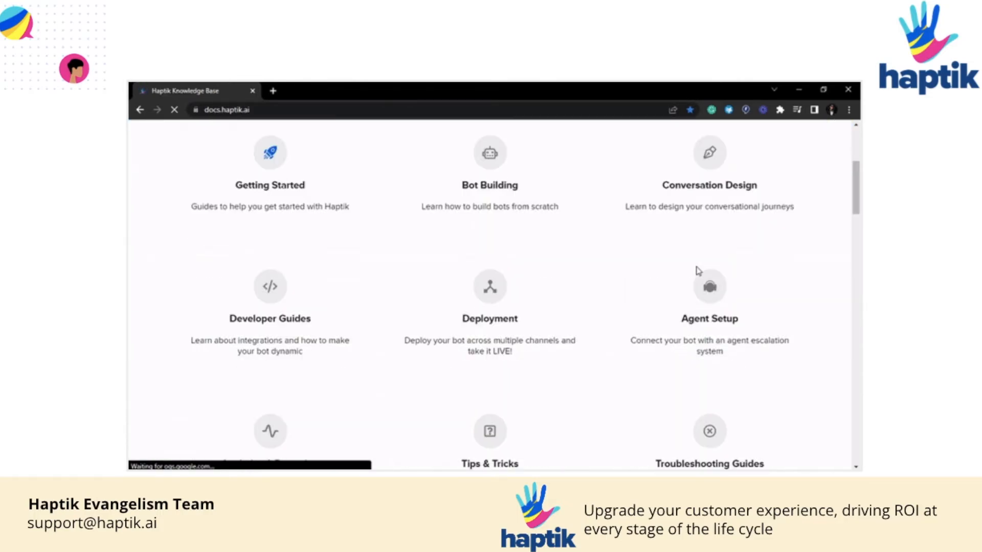
{"action": "left_click", "coordinate": [255, 166]}
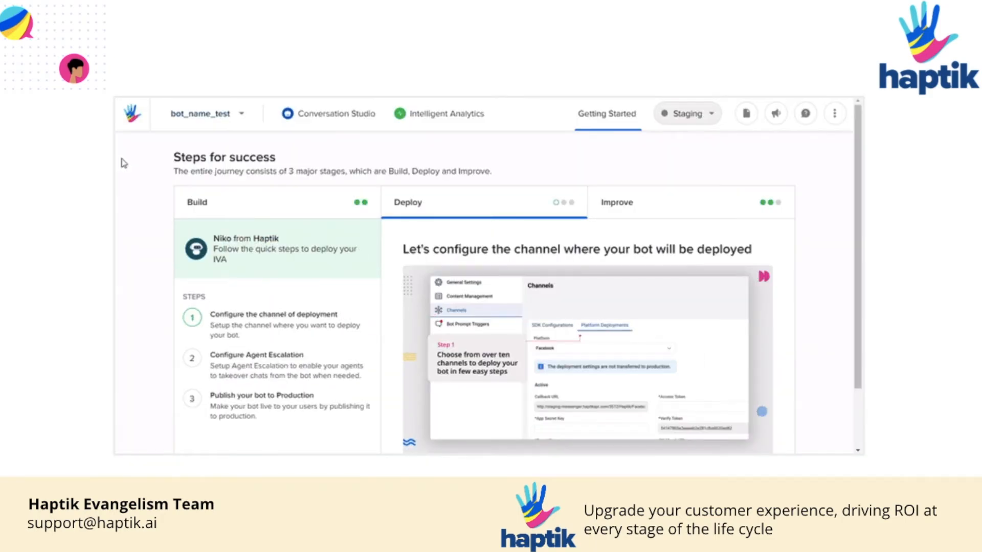
- Create a new bot named SleepyCouch assigned to the demo account
{"action": "left_click", "coordinate": [198, 120]}
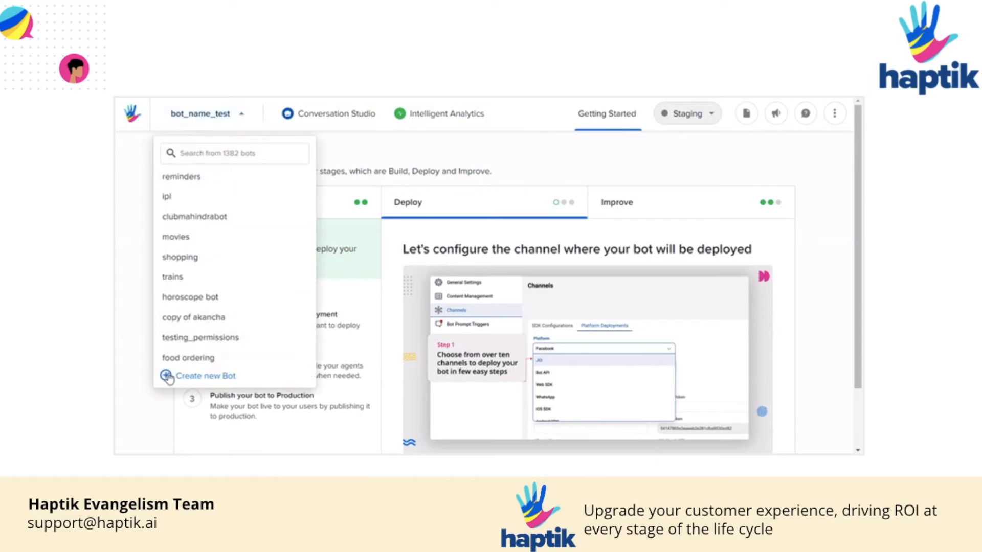
{"action": "left_click", "coordinate": [169, 377]}
{"action": "left_click", "coordinate": [341, 294]}
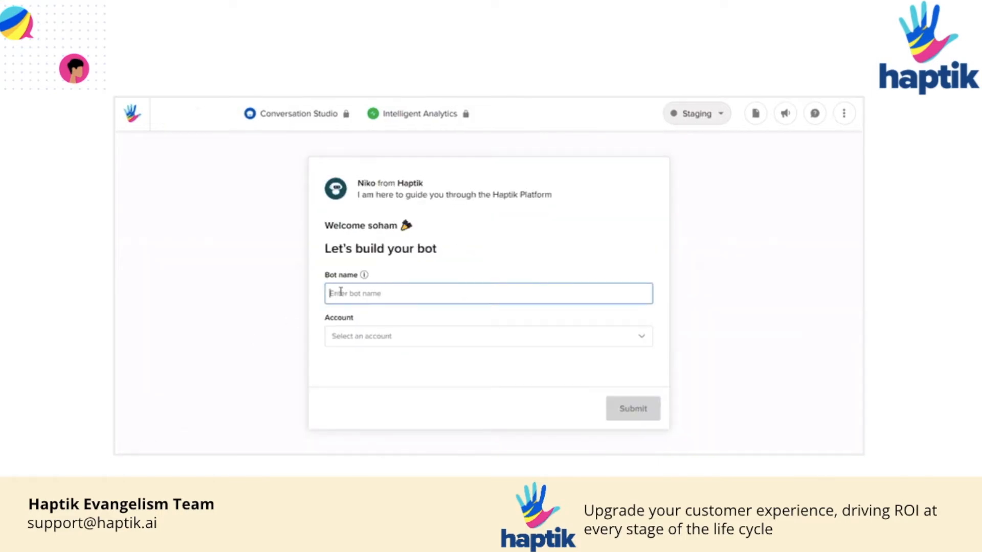
{"action": "type", "text": "Sk"}
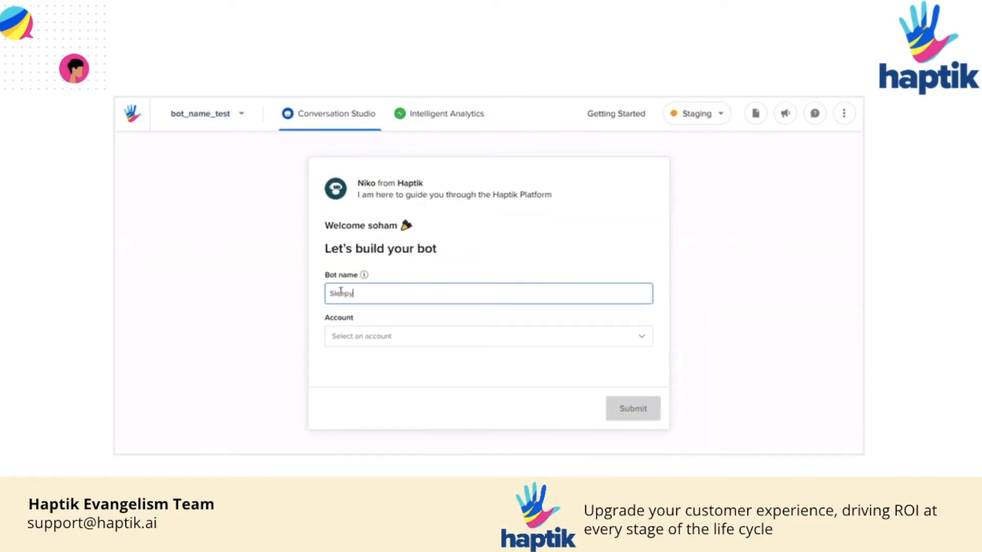
{"action": "left_click", "coordinate": [369, 338]}
{"action": "left_click", "coordinate": [384, 260]}
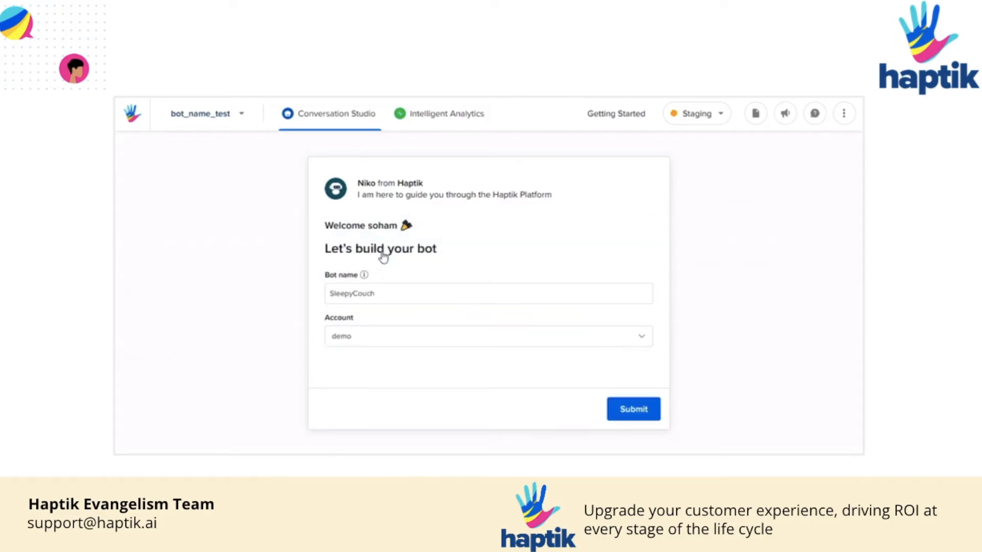
{"action": "left_click", "coordinate": [613, 411]}
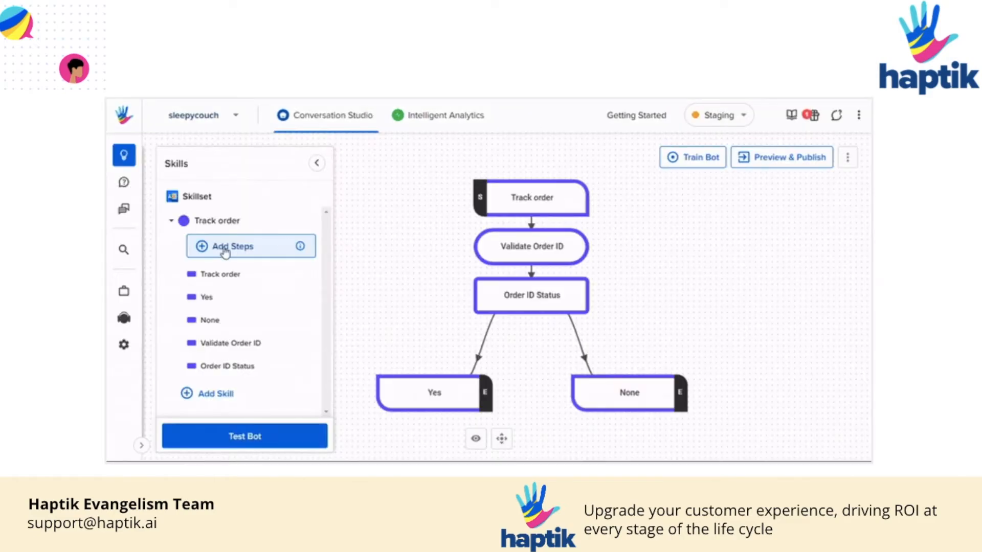
{"action": "left_click", "coordinate": [225, 252]}
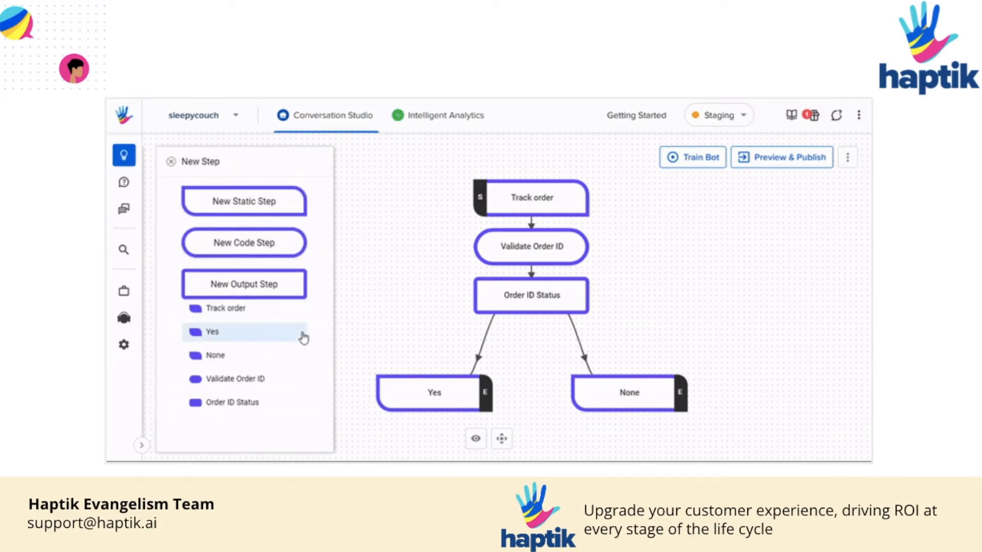
{"action": "left_click", "coordinate": [172, 165]}
{"action": "left_click", "coordinate": [517, 197]}
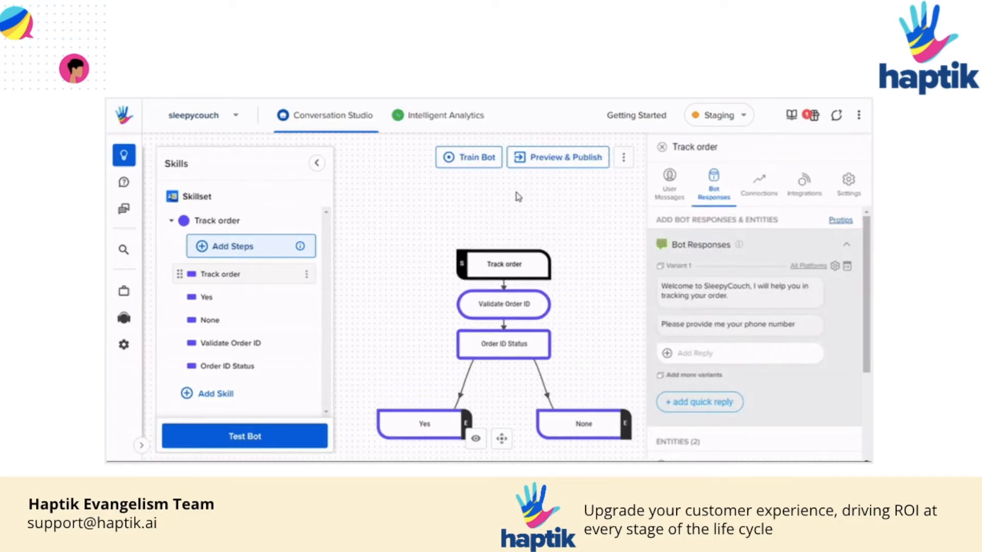
{"action": "scroll", "coordinate": [736, 245], "scroll_direction": "down", "scroll_amount": 2}
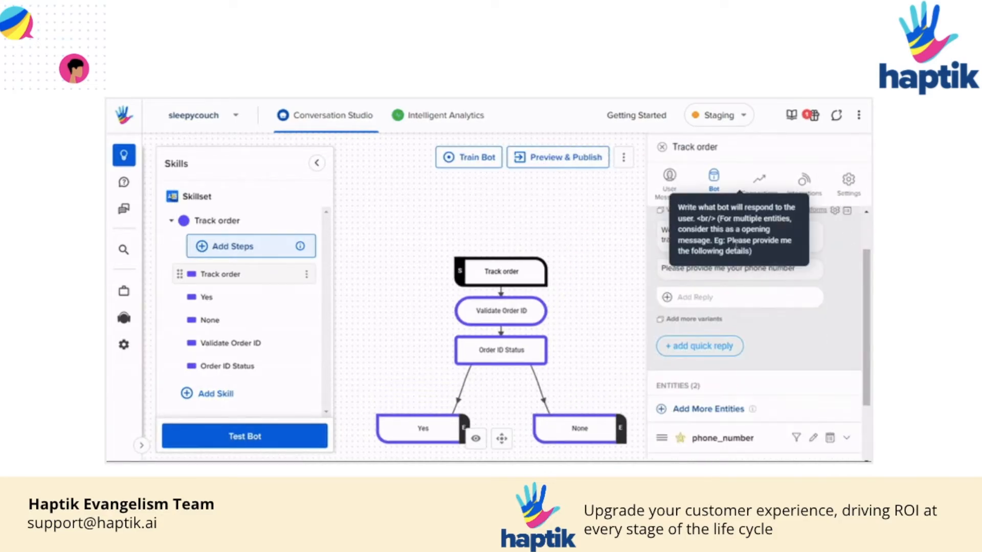
{"action": "scroll", "coordinate": [828, 314], "scroll_direction": "down", "scroll_amount": 2}
{"action": "scroll", "coordinate": [766, 260], "scroll_direction": "up", "scroll_amount": 3}
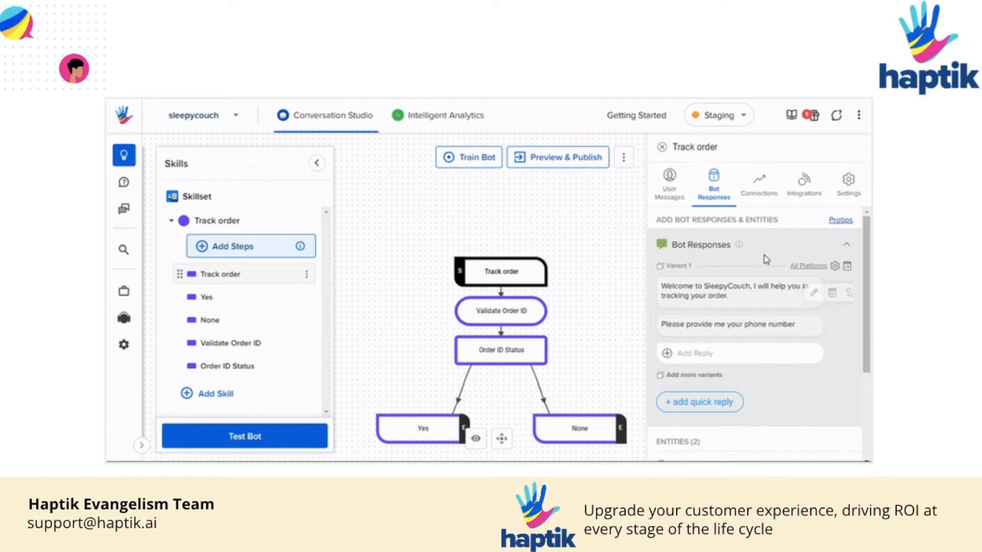
{"action": "left_click", "coordinate": [670, 182]}
{"action": "scroll", "coordinate": [853, 362], "scroll_direction": "down", "scroll_amount": 1}
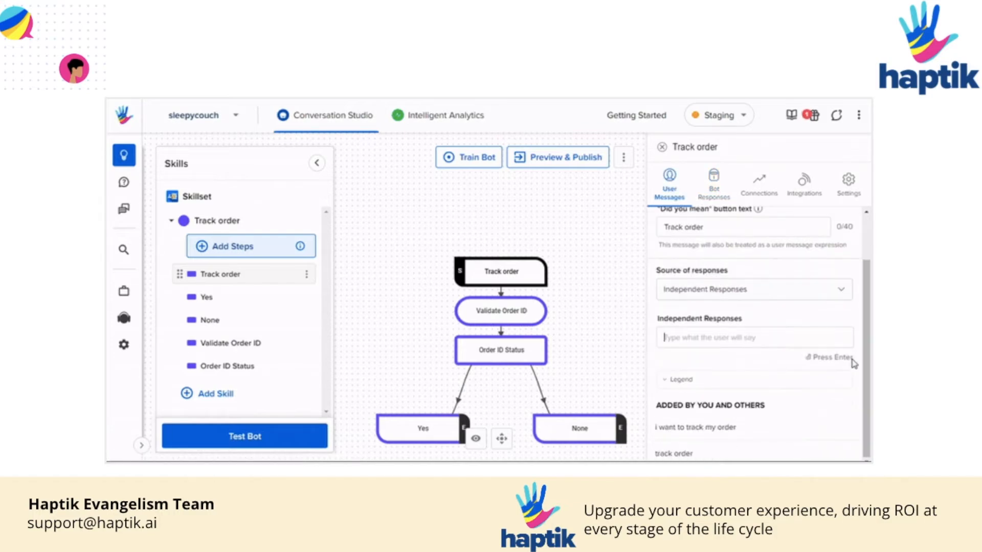
{"action": "left_click", "coordinate": [662, 147]}
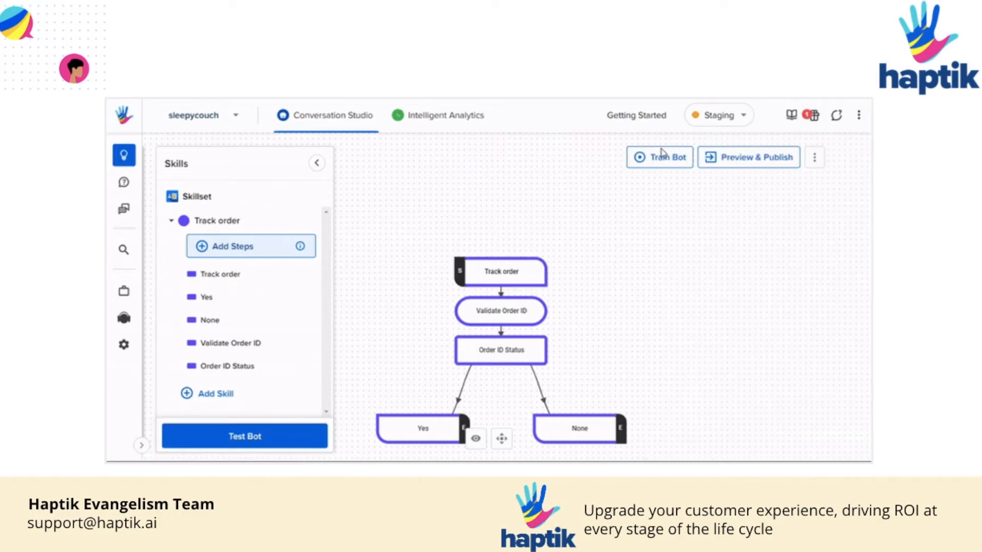
{"action": "left_click", "coordinate": [541, 310]}
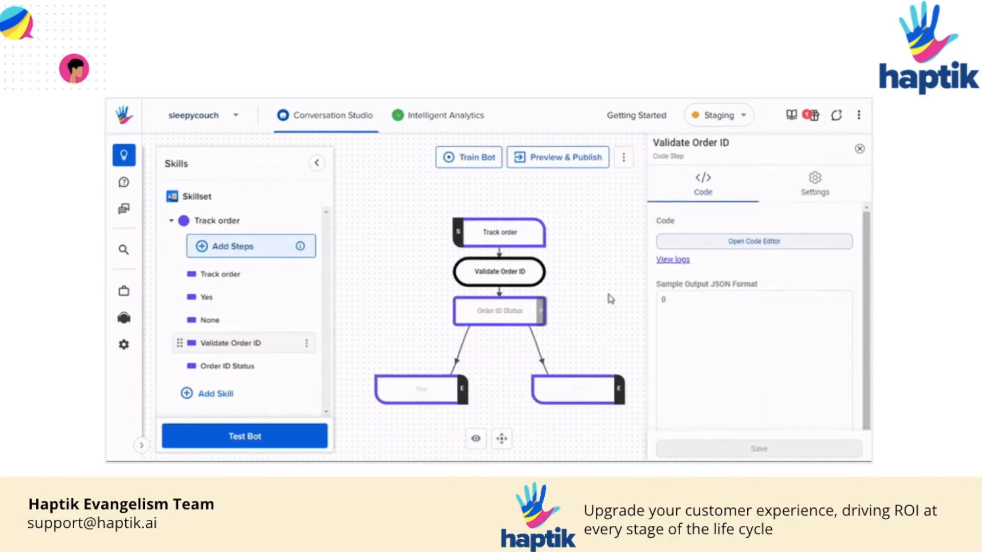
{"action": "left_click", "coordinate": [802, 246]}
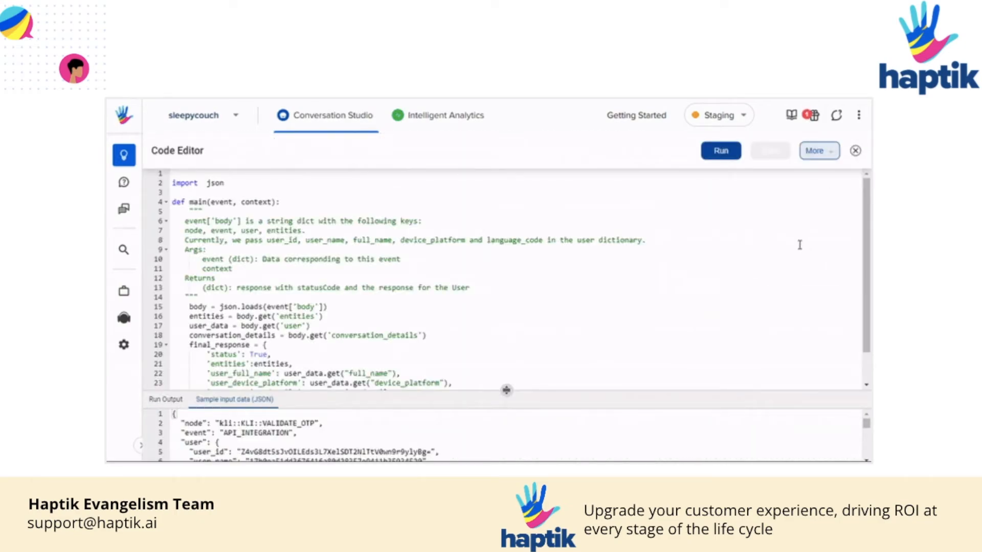
{"action": "scroll", "coordinate": [649, 256], "scroll_direction": "down", "scroll_amount": 2}
{"action": "scroll", "coordinate": [683, 440], "scroll_direction": "down", "scroll_amount": 4}
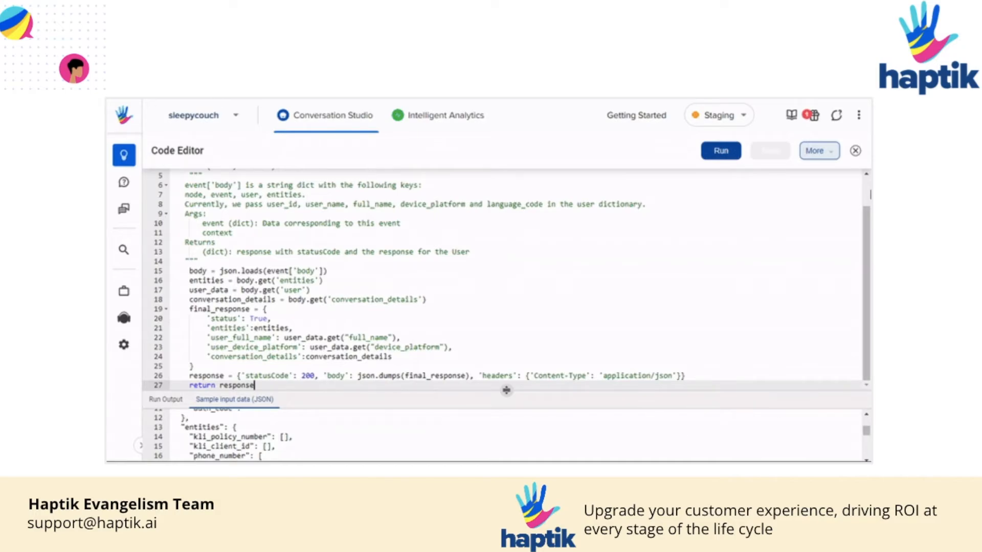
{"action": "left_click", "coordinate": [855, 151]}
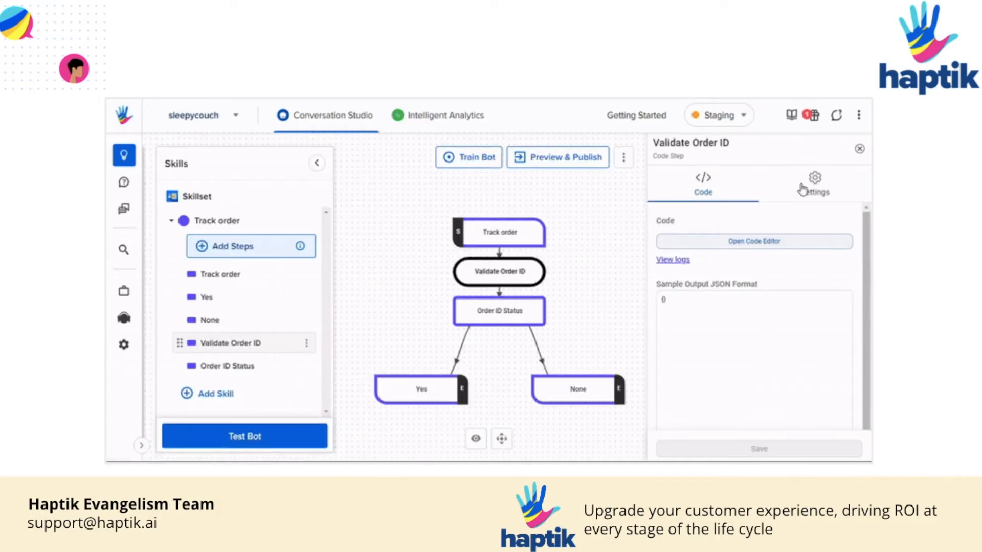
{"action": "left_click", "coordinate": [502, 310]}
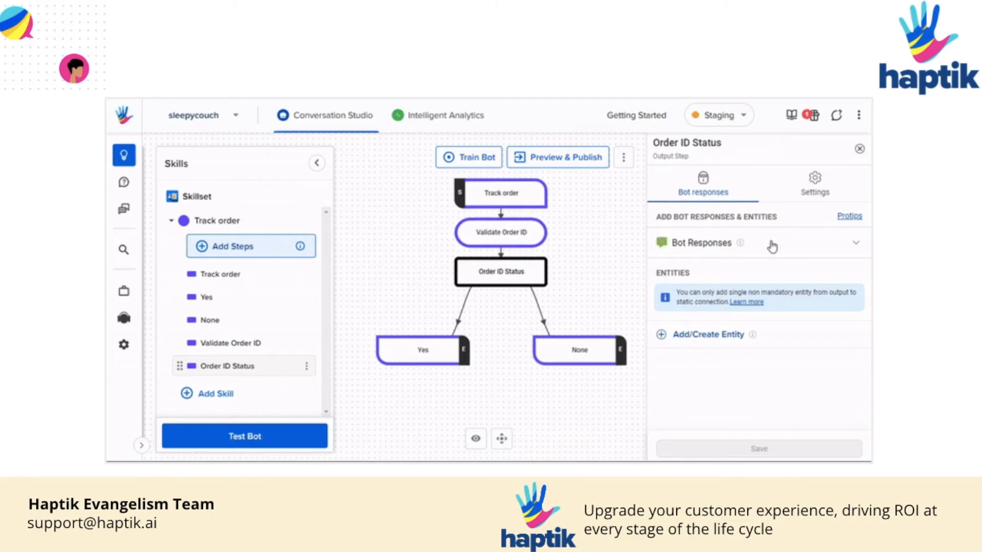
{"action": "left_click", "coordinate": [770, 243]}
{"action": "scroll", "coordinate": [775, 310], "scroll_direction": "down", "scroll_amount": 2}
{"action": "scroll", "coordinate": [777, 310], "scroll_direction": "up", "scroll_amount": 2}
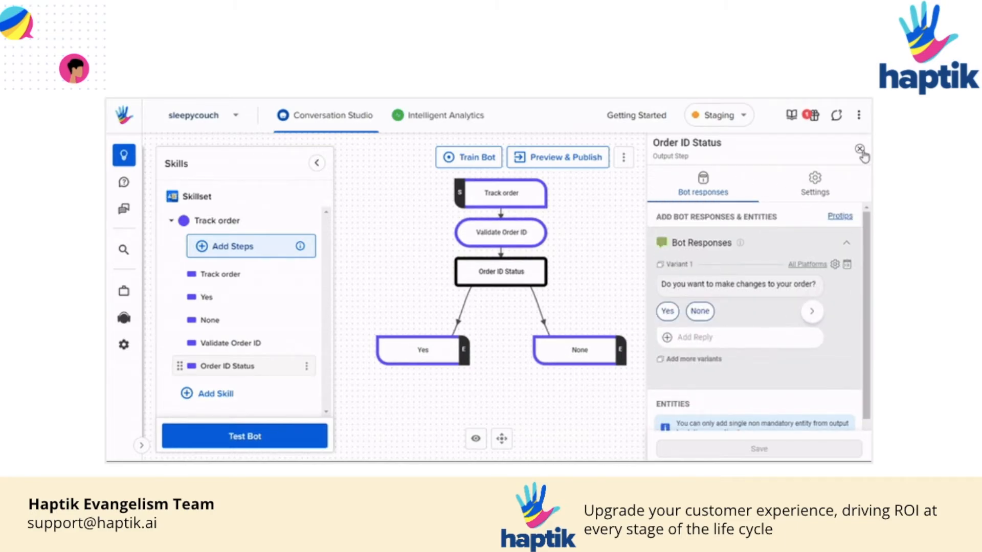
{"action": "left_click", "coordinate": [860, 150]}
- Add a static step named 'Track order', mark it as the Start step, and save
{"action": "left_click", "coordinate": [233, 246]}
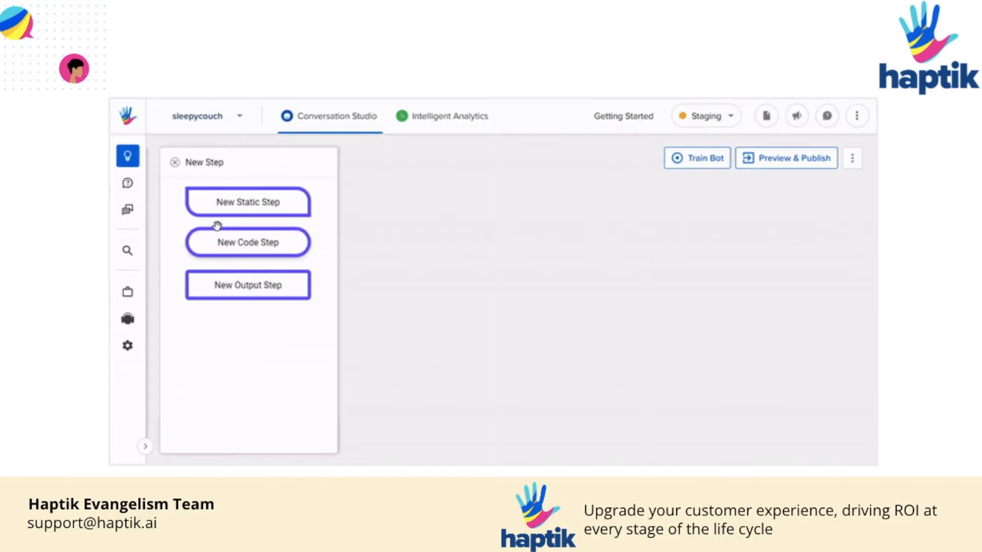
{"action": "left_click_drag", "start_coordinate": [222, 204], "coordinate": [397, 202]}
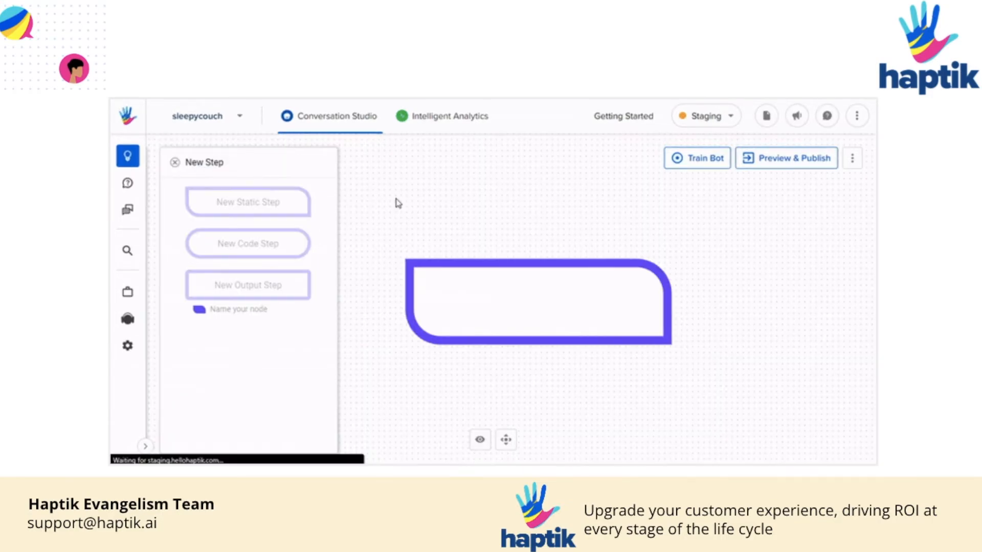
{"action": "left_click", "coordinate": [686, 243]}
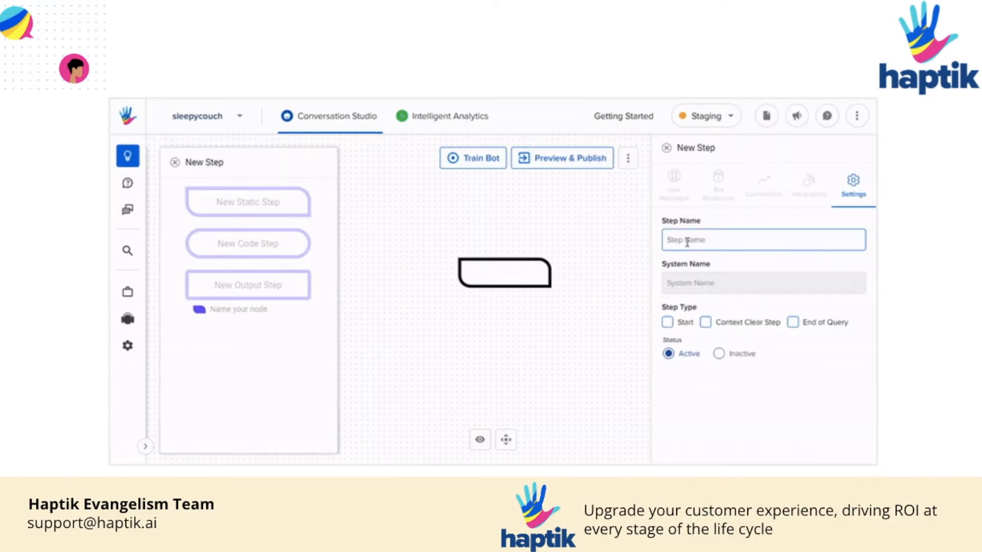
{"action": "type", "text": "Track order"}
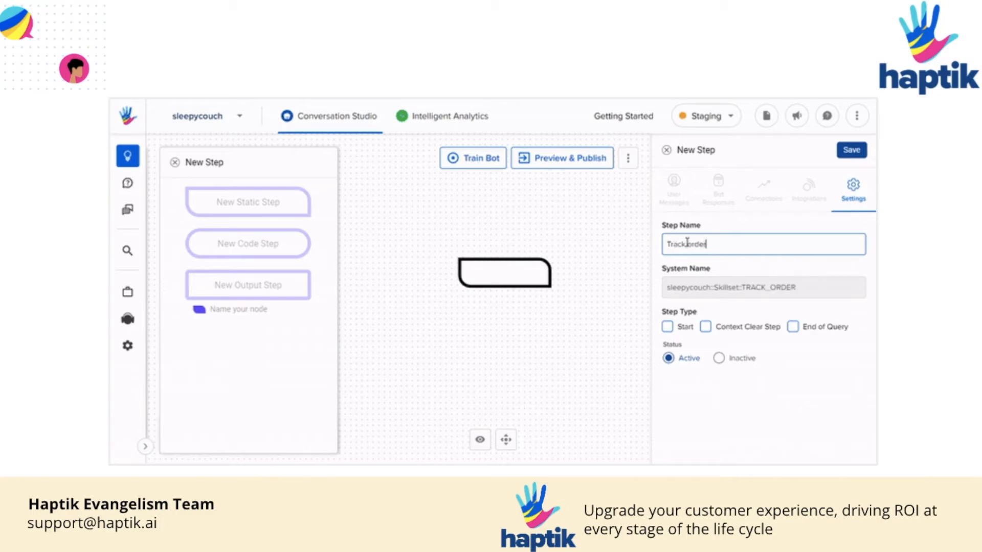
{"action": "left_click", "coordinate": [668, 326]}
{"action": "left_click", "coordinate": [853, 153]}
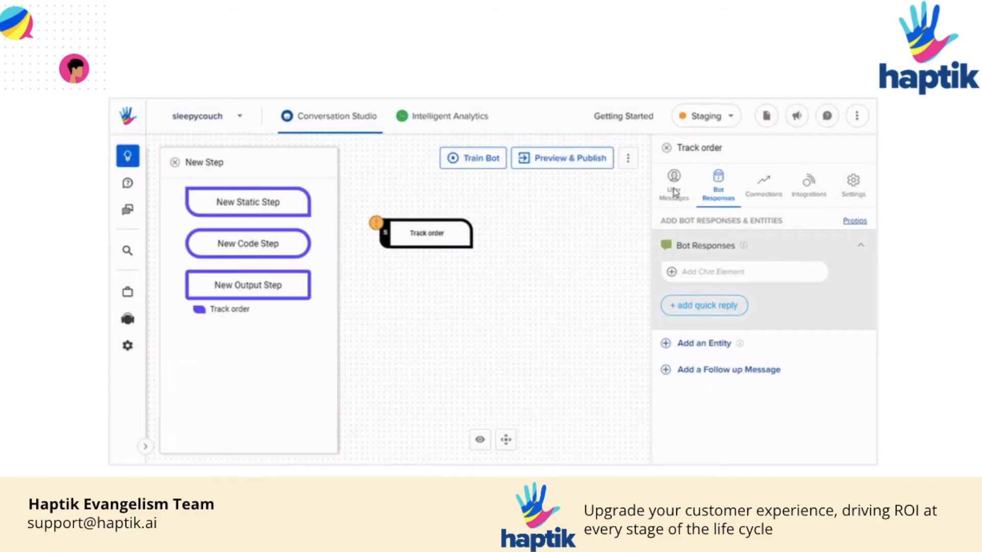
- Set 'Did you mean' text to 'Track order', add 'track order' and 'i want to track my order', save
{"action": "left_click", "coordinate": [675, 190]}
{"action": "left_click", "coordinate": [703, 295]}
{"action": "type", "text": "Track order"}
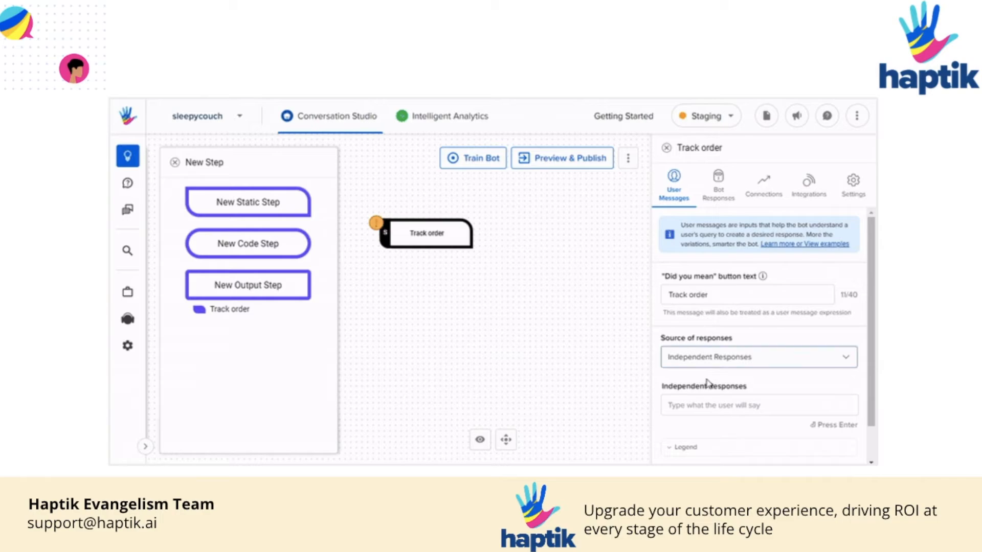
{"action": "left_click", "coordinate": [707, 403]}
{"action": "type", "text": "trac"}
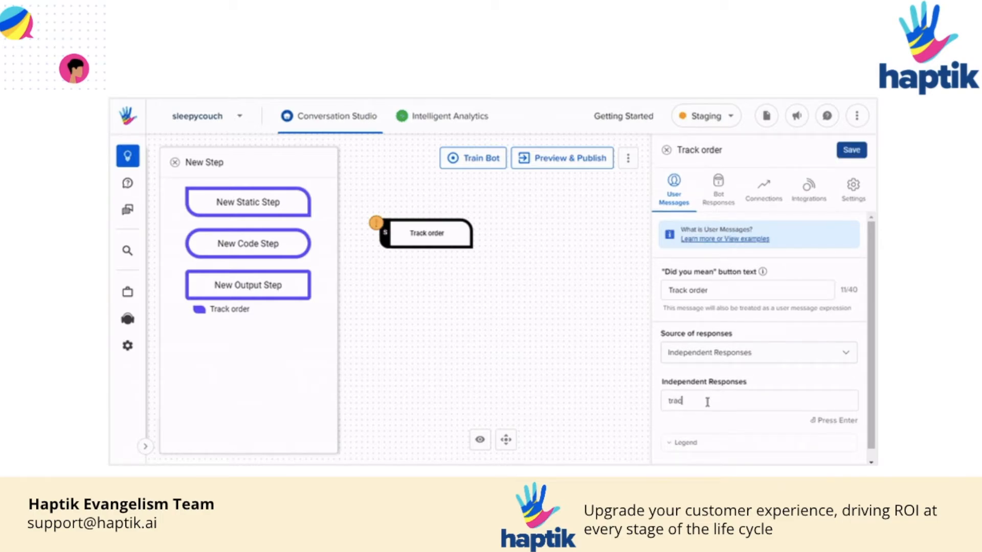
{"action": "type", "text": "k order"}
{"action": "key", "text": "Return"}
{"action": "type", "text": "t"}
{"action": "key", "text": "BackSpace"}
{"action": "type", "text": "t to"}
{"action": "key", "text": "Return"}
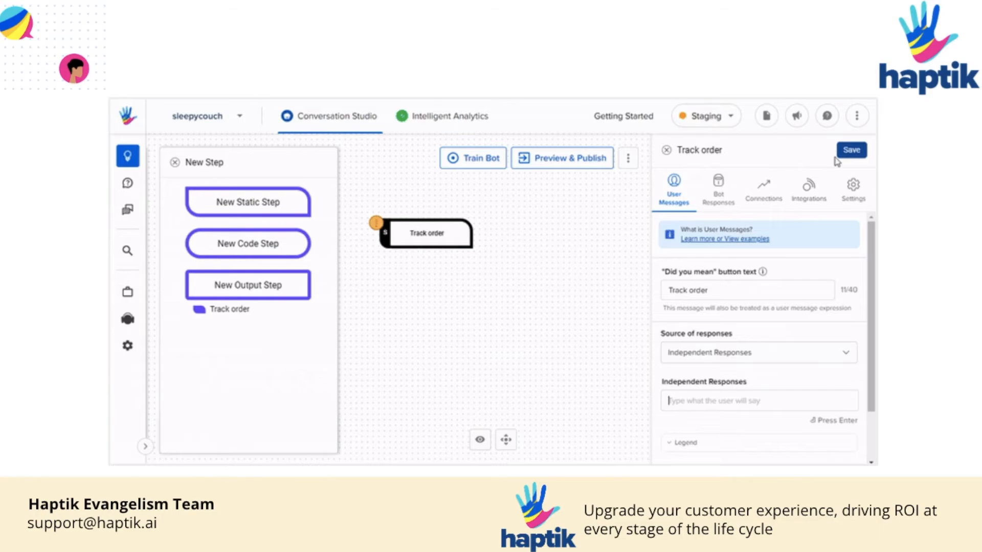
{"action": "left_click", "coordinate": [845, 151]}
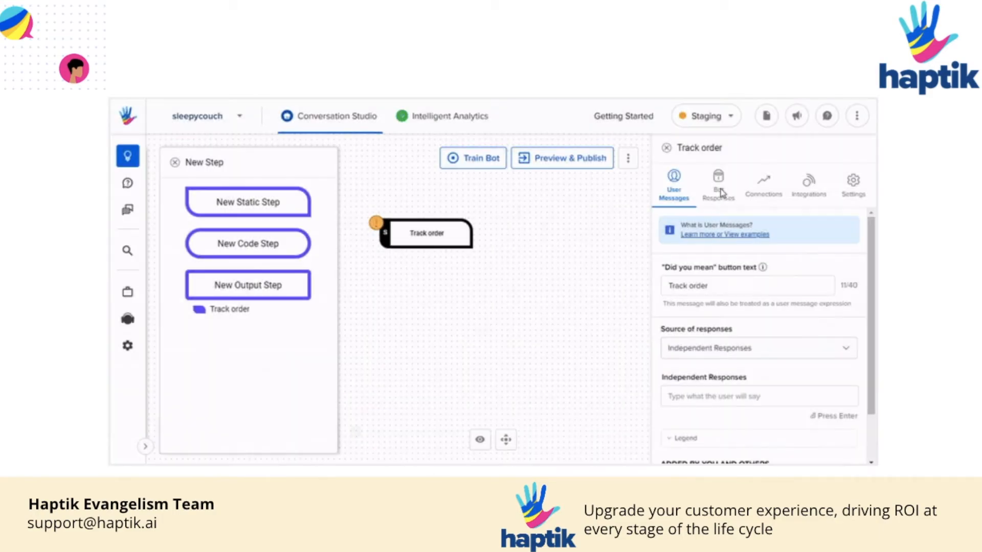
- Add the text reply 'Welcome to SleepyCouch, I will help you in tracking your order.' and save
{"action": "left_click", "coordinate": [721, 191]}
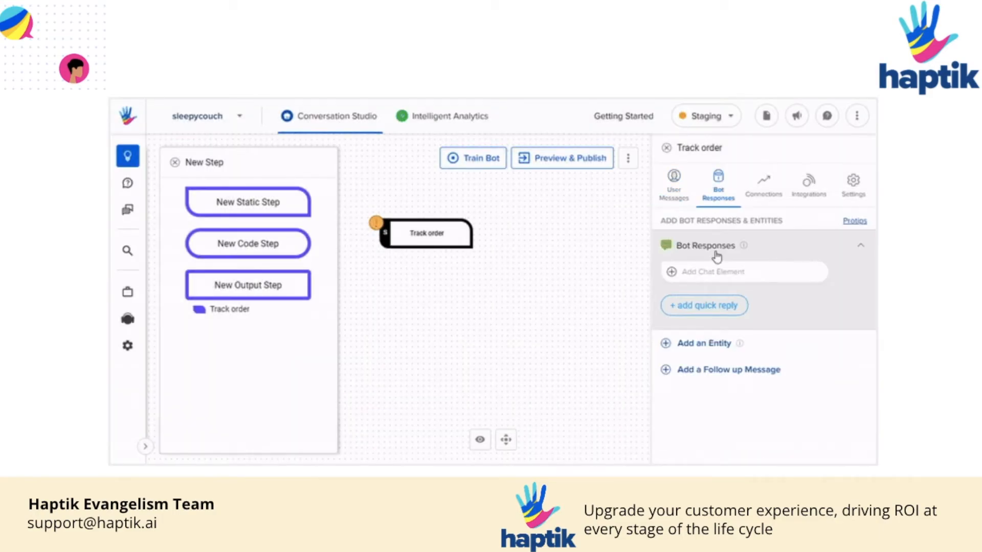
{"action": "left_click", "coordinate": [672, 272]}
{"action": "left_click", "coordinate": [732, 167]}
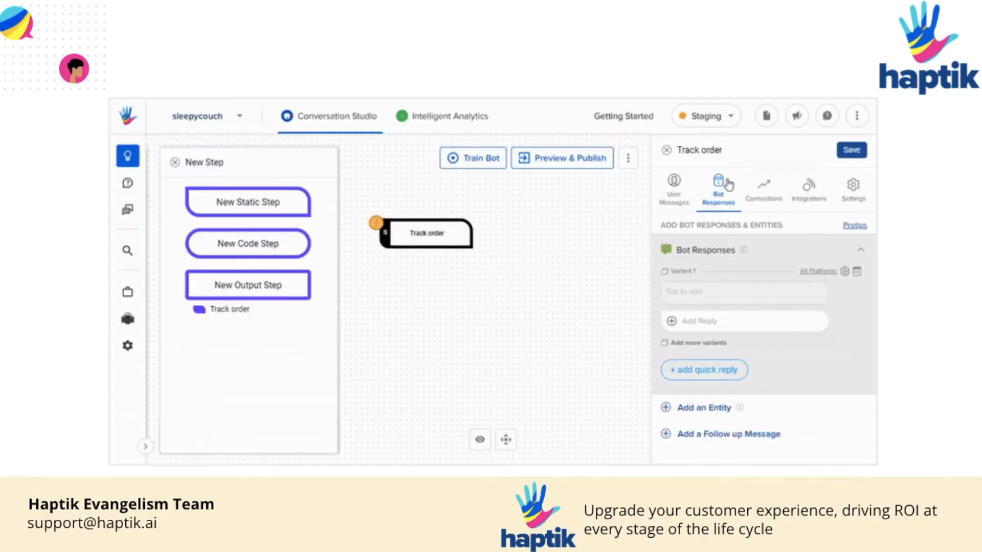
{"action": "left_click", "coordinate": [716, 200]}
{"action": "type", "text": "Welcome to SleepyCouch, I will help you in tracking your order."}
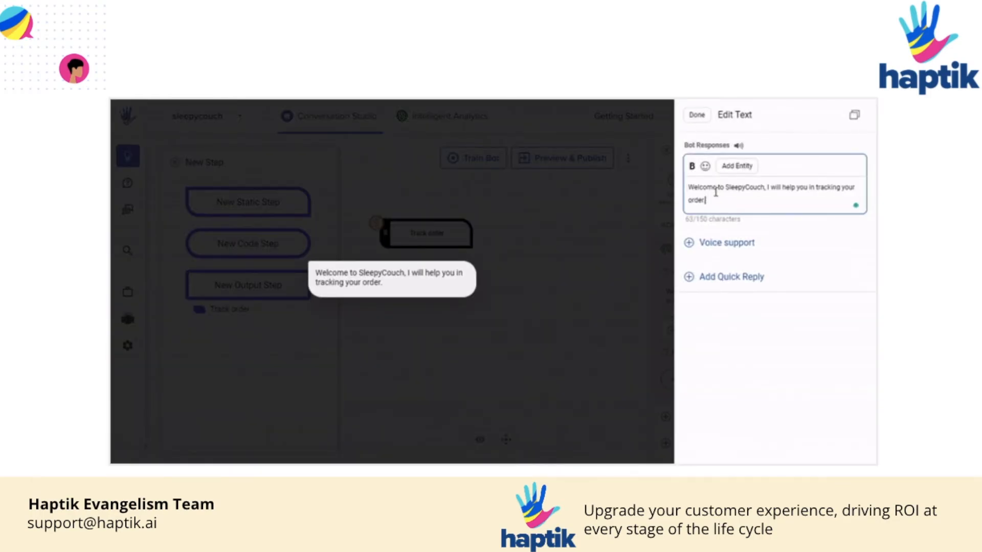
{"action": "left_click", "coordinate": [697, 114]}
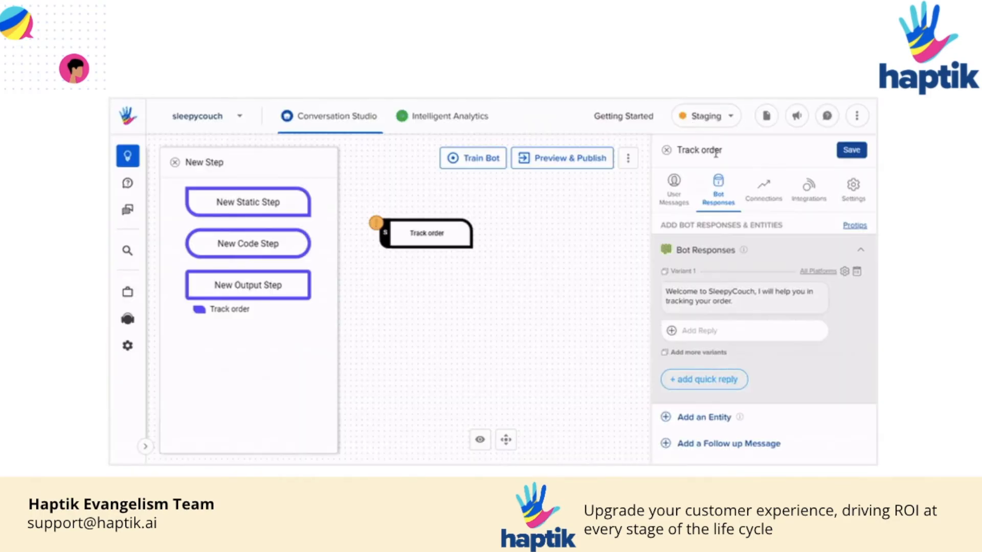
{"action": "left_click", "coordinate": [851, 150]}
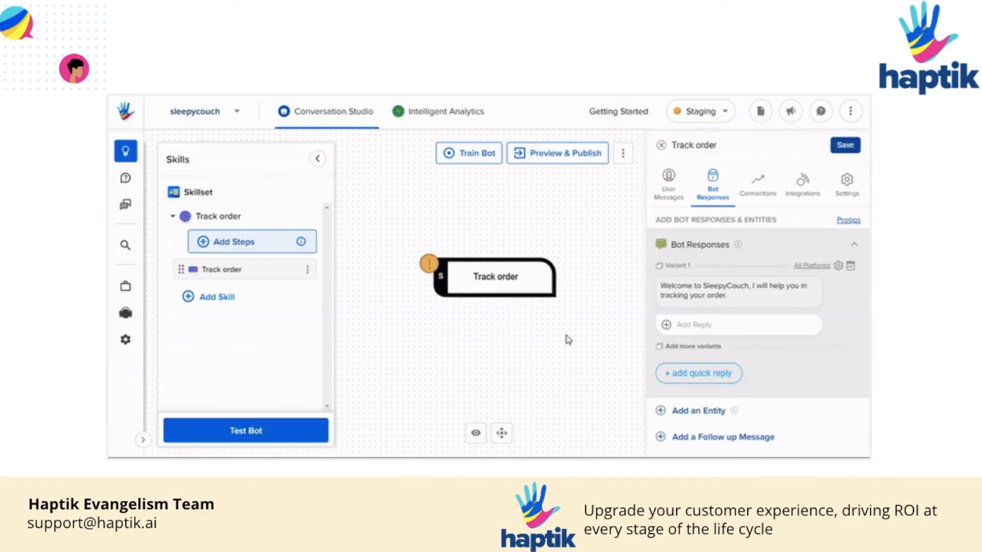
- Attach the phone_number entity to the Track order step and begin a new local entity
{"action": "left_click", "coordinate": [705, 413]}
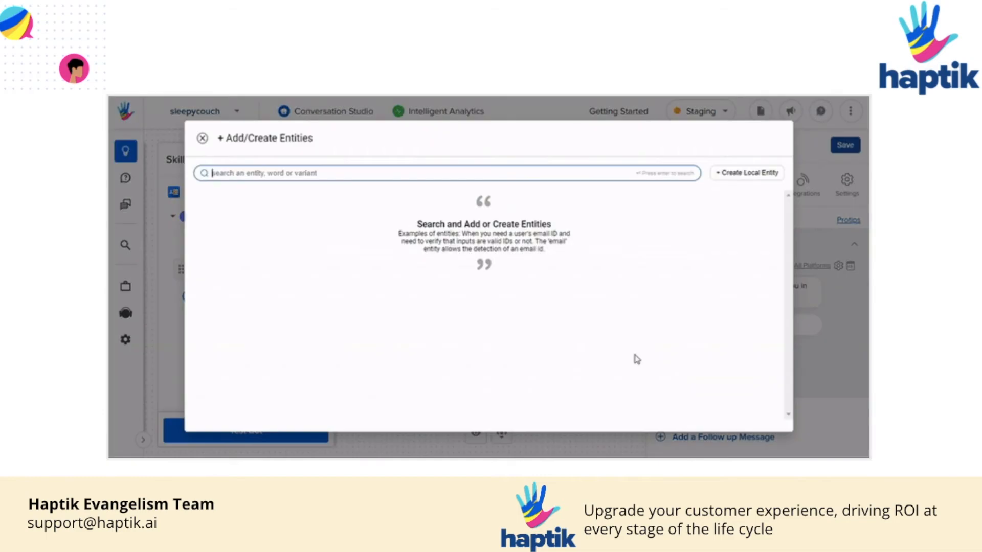
{"action": "type", "text": "phone_number"}
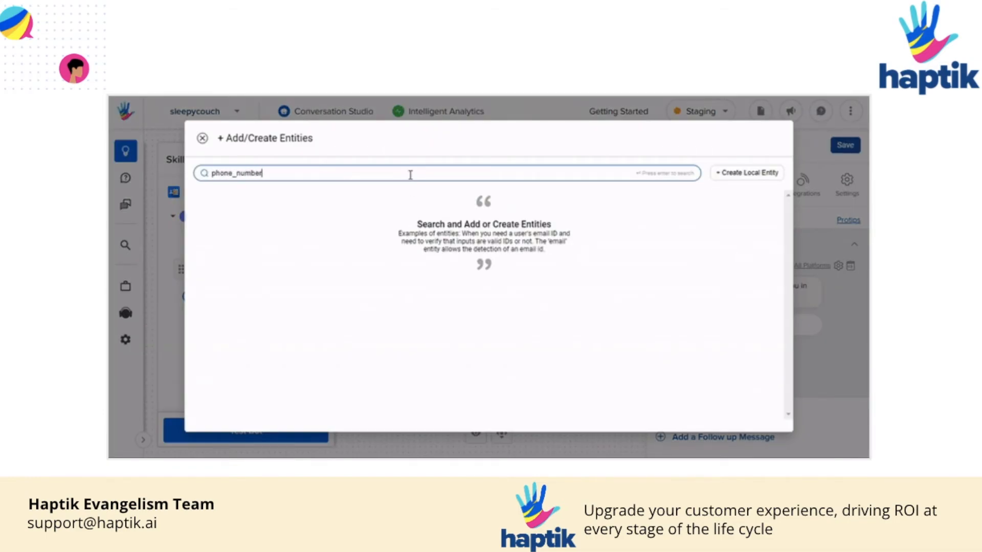
{"action": "key", "text": "Return"}
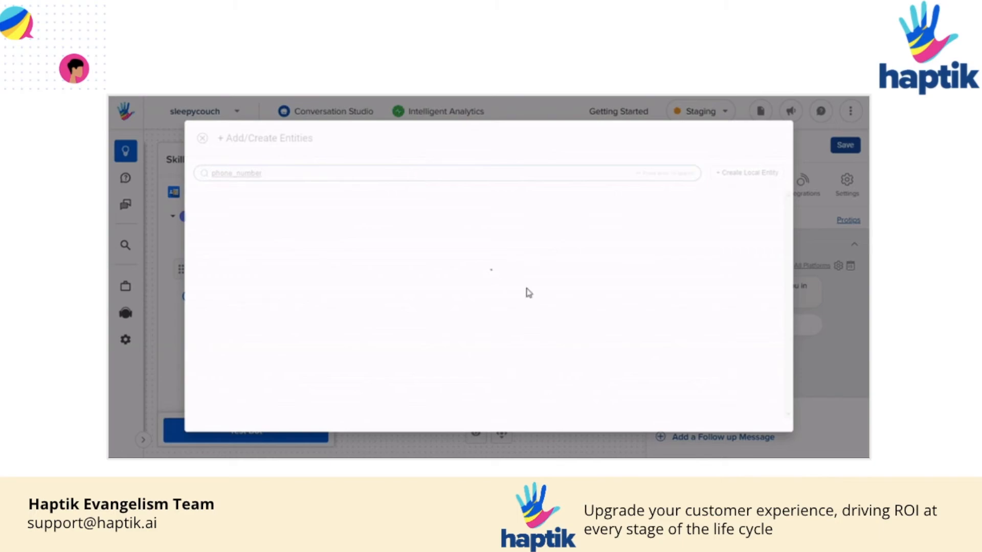
{"action": "left_click", "coordinate": [694, 268]}
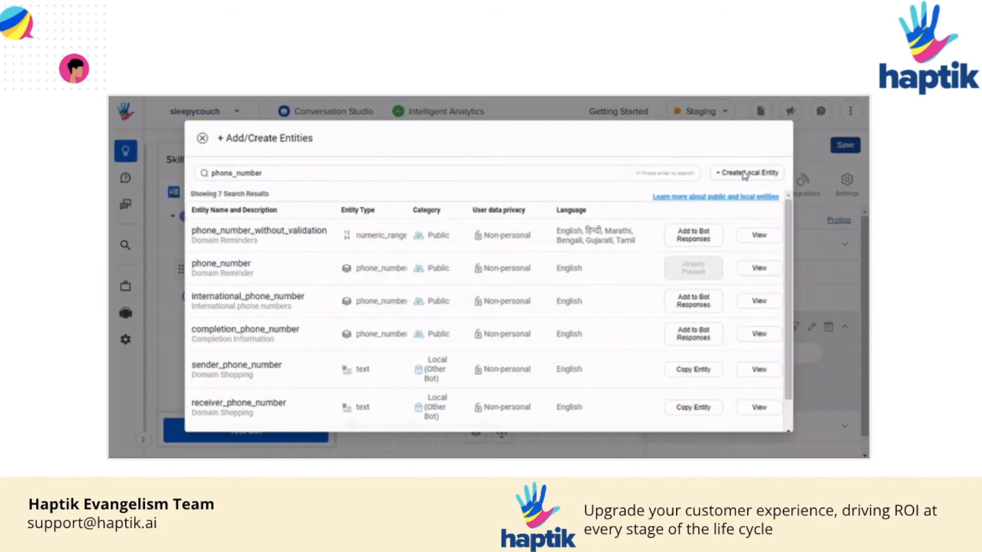
{"action": "left_click", "coordinate": [744, 174]}
- Name the entity order_id_sleepycouch with description 'Order ID for sleepy Couch'
{"action": "left_click", "coordinate": [329, 209]}
{"action": "type", "text": "order_id_sleepycouch"}
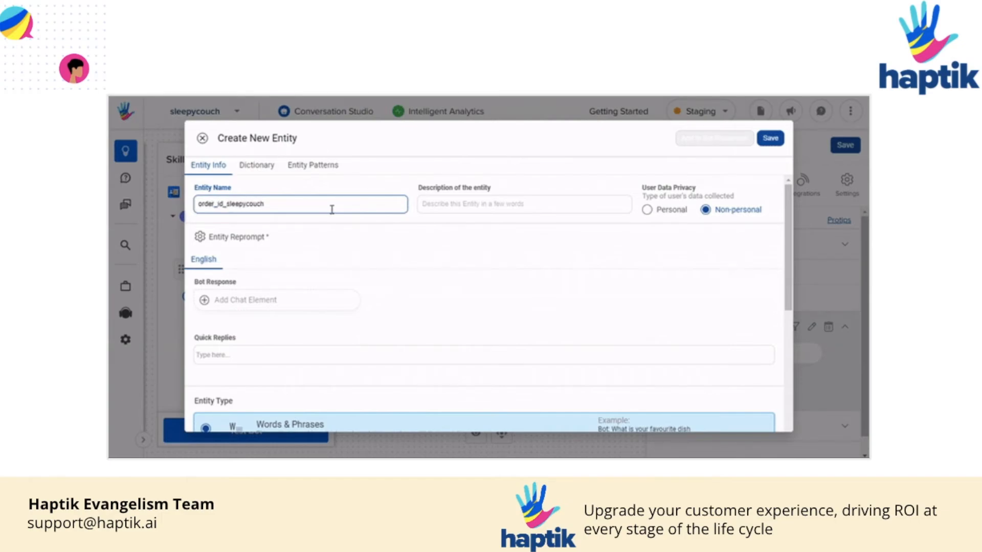
{"action": "left_click", "coordinate": [435, 204]}
{"action": "type", "text": "or sleepy Couch"}
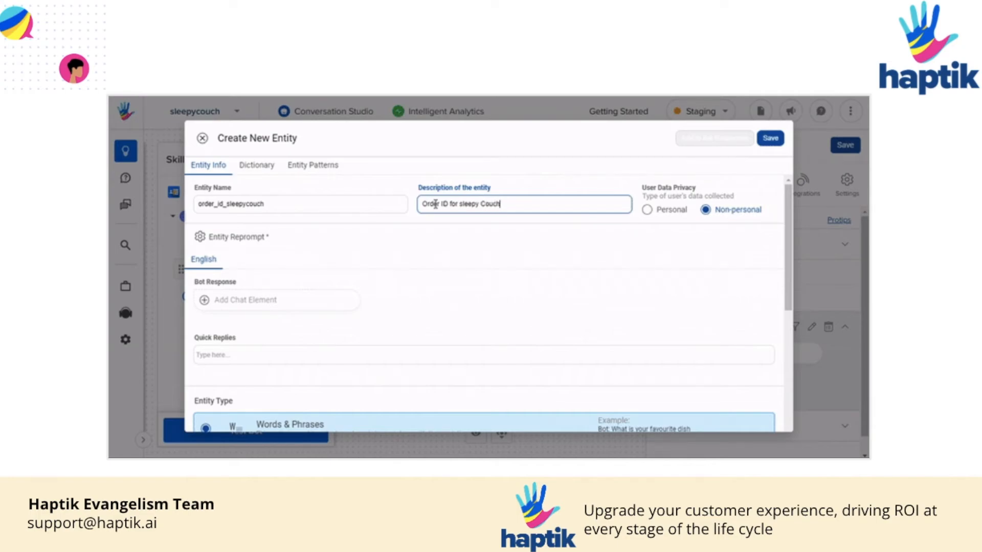
- Add the text reprompt 'Please provide me your Order ID' to the entity
{"action": "left_click", "coordinate": [243, 301]}
{"action": "left_click", "coordinate": [709, 167]}
{"action": "left_click", "coordinate": [721, 202]}
{"action": "type", "text": "Please provide me your Order ID"}
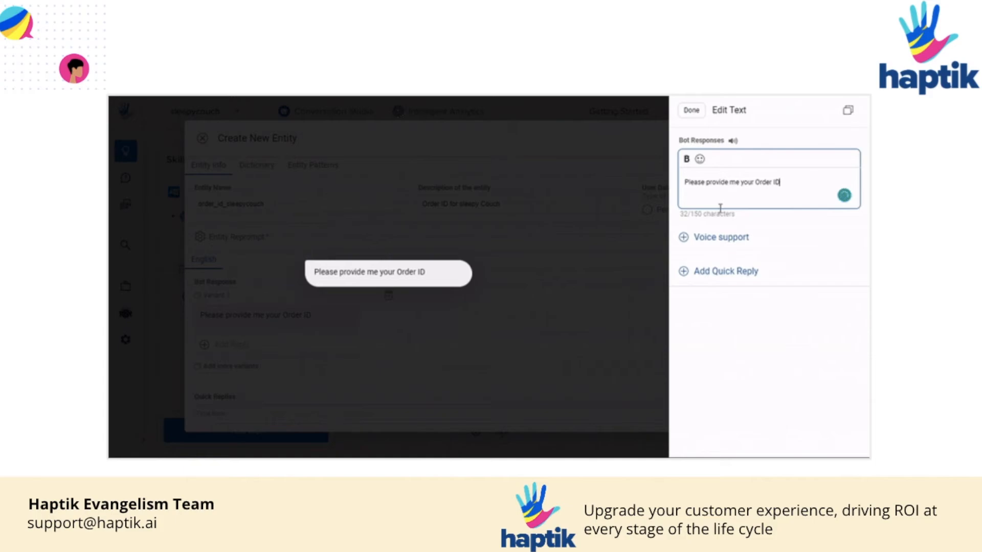
{"action": "left_click", "coordinate": [692, 110]}
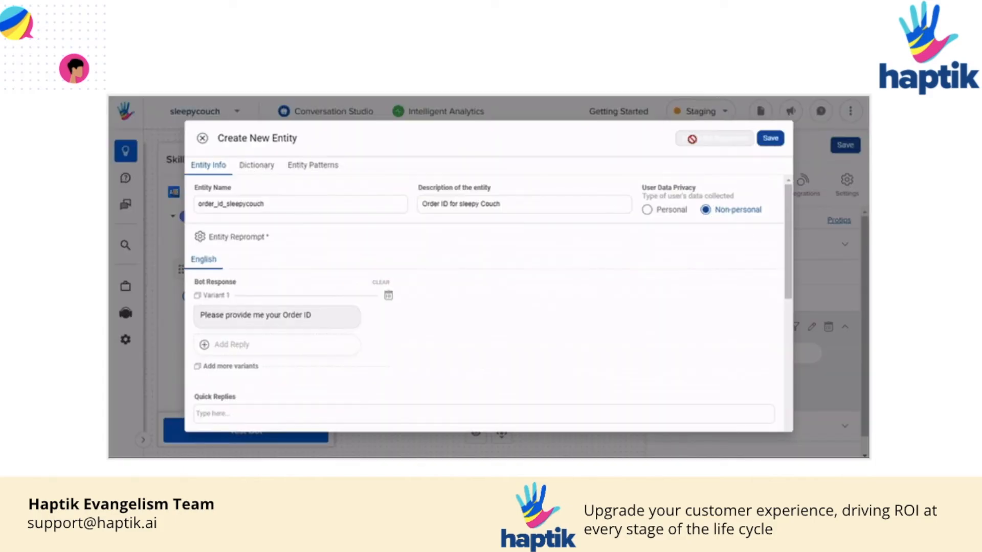